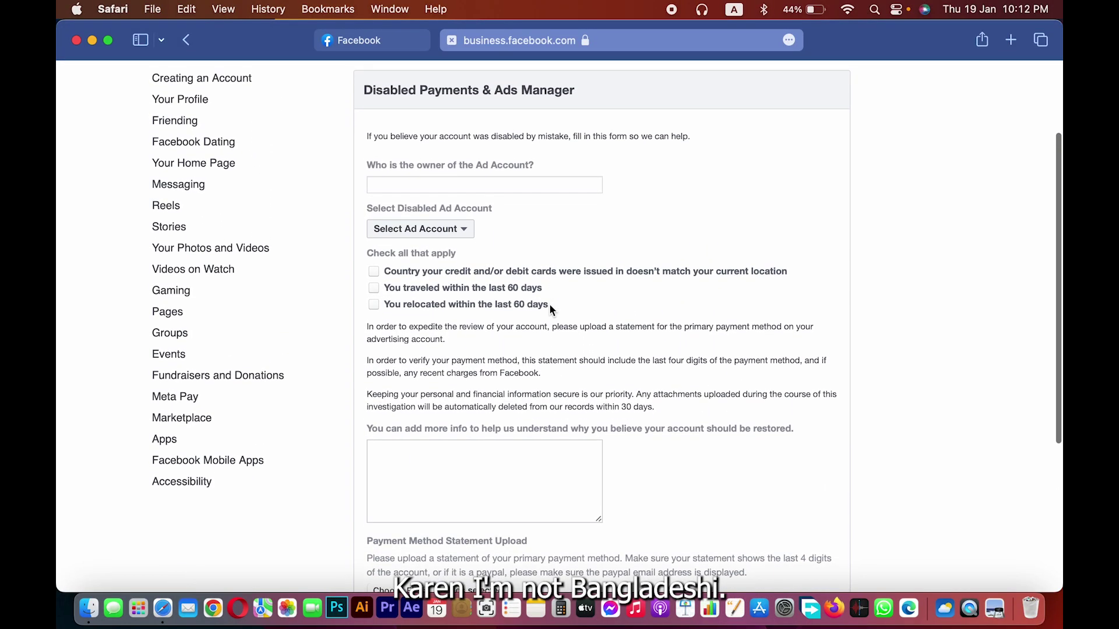
- Review the ad account owner question on the Disabled Payments appeal form
scroll(550, 304, up, 3)
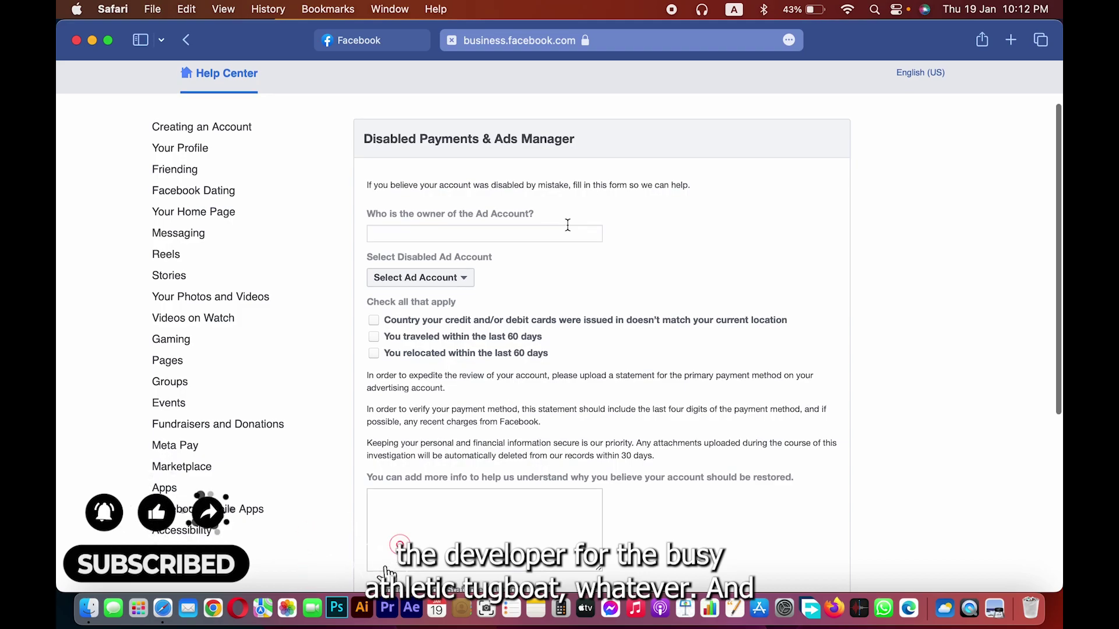
scroll(567, 225, down, 5)
scroll(567, 225, up, 3)
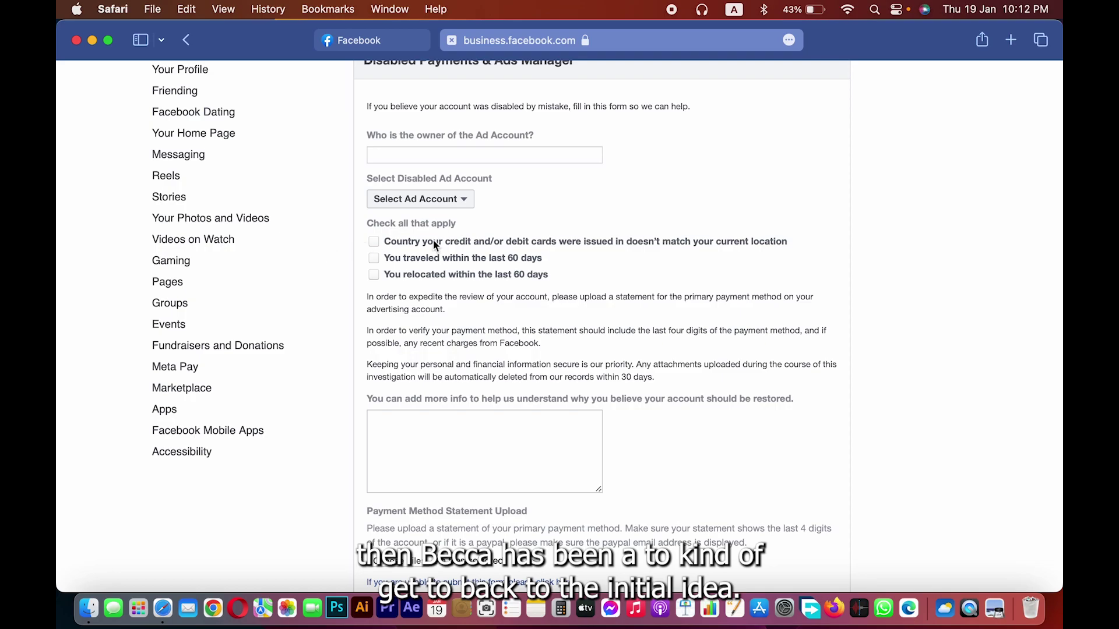
drag(369, 134, 534, 136)
click(373, 155)
drag(369, 130, 527, 130)
click(574, 134)
scroll(574, 134, down, 1)
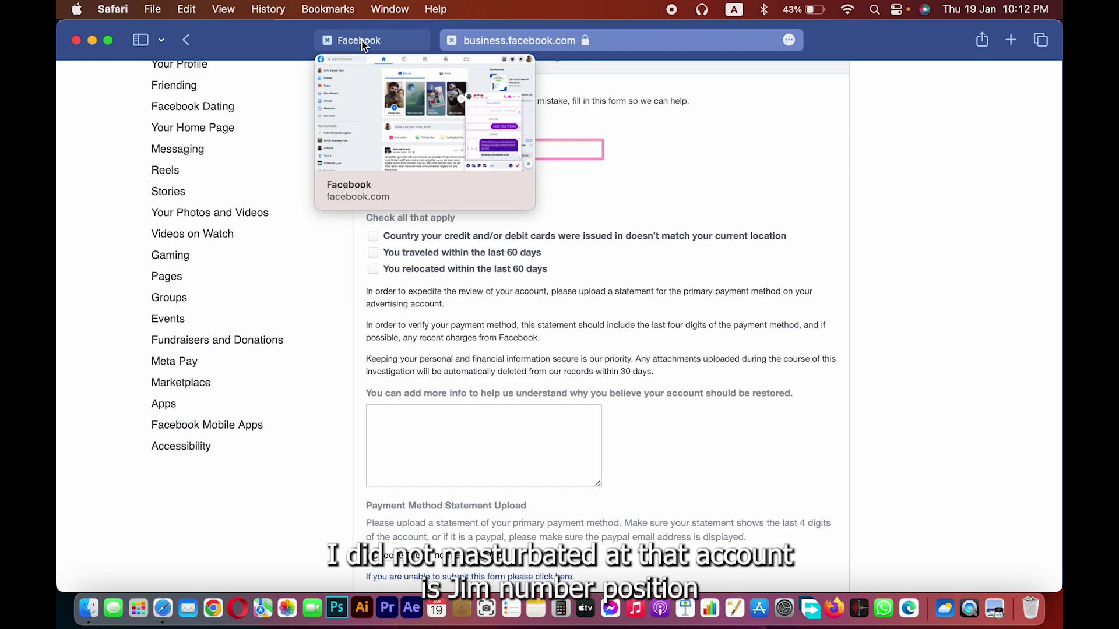
- Copy the payment settings page address containing the ad account ID, then return to the appeal form
click(362, 41)
click(1033, 82)
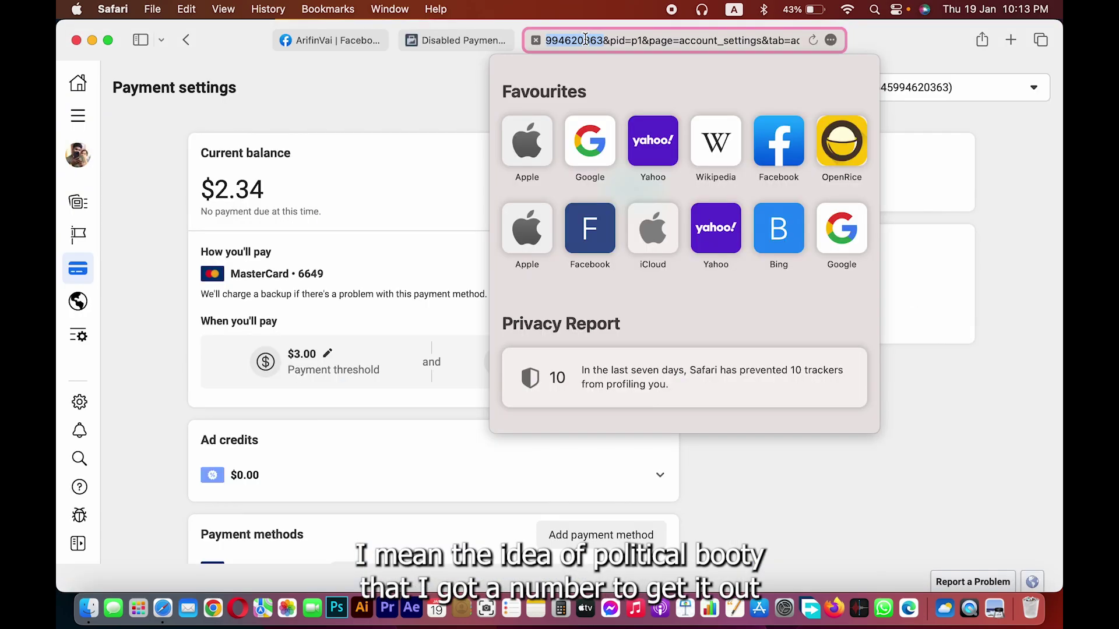
right_click(582, 39)
click(608, 65)
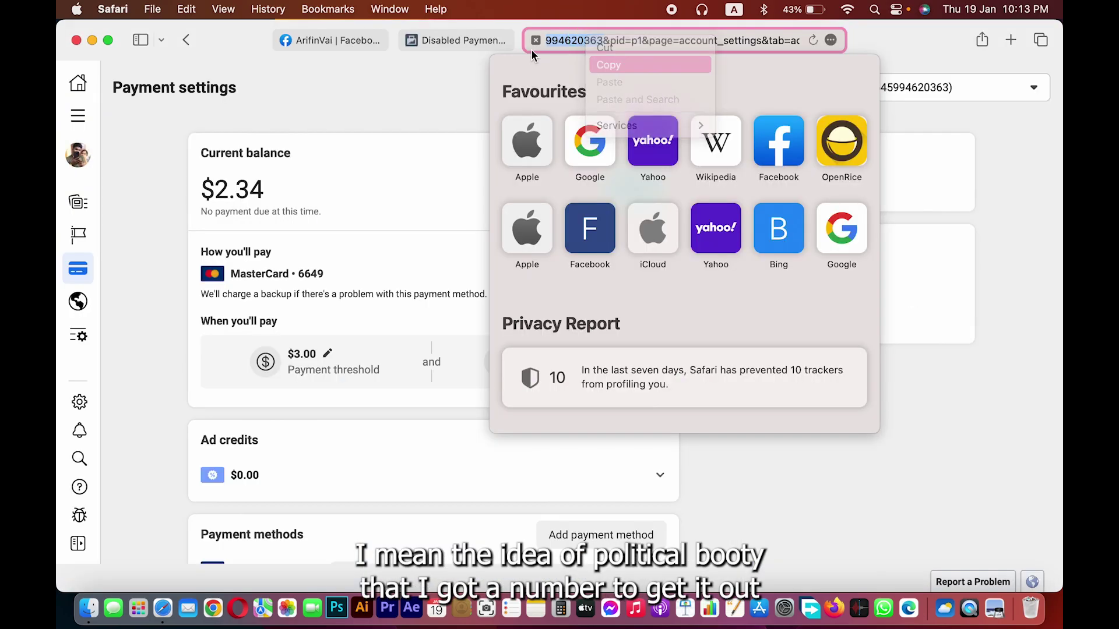
click(958, 119)
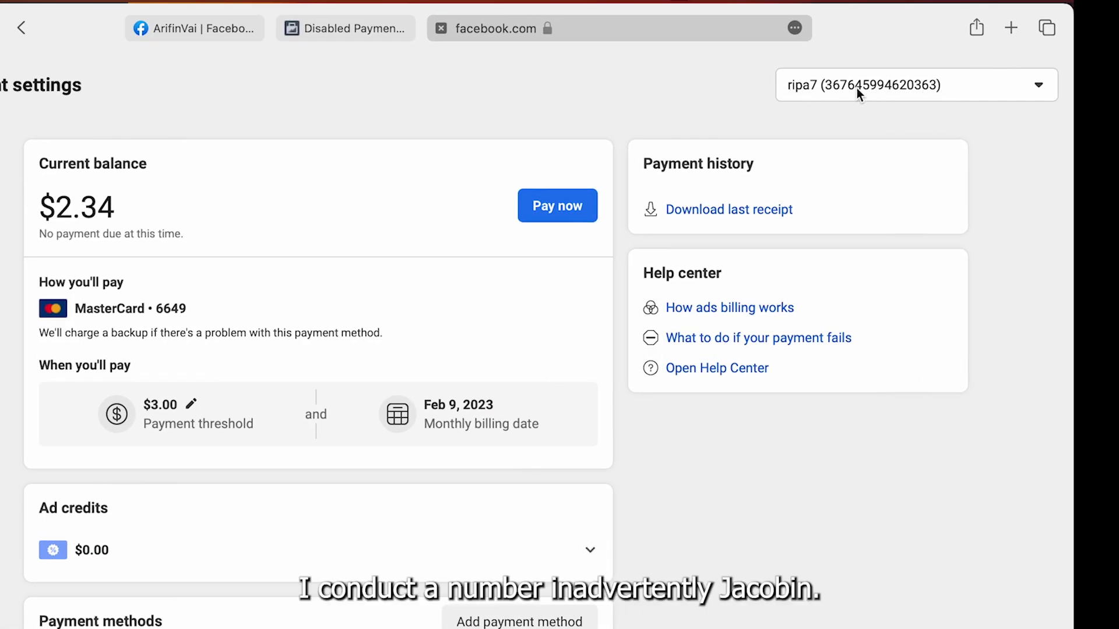
click(338, 33)
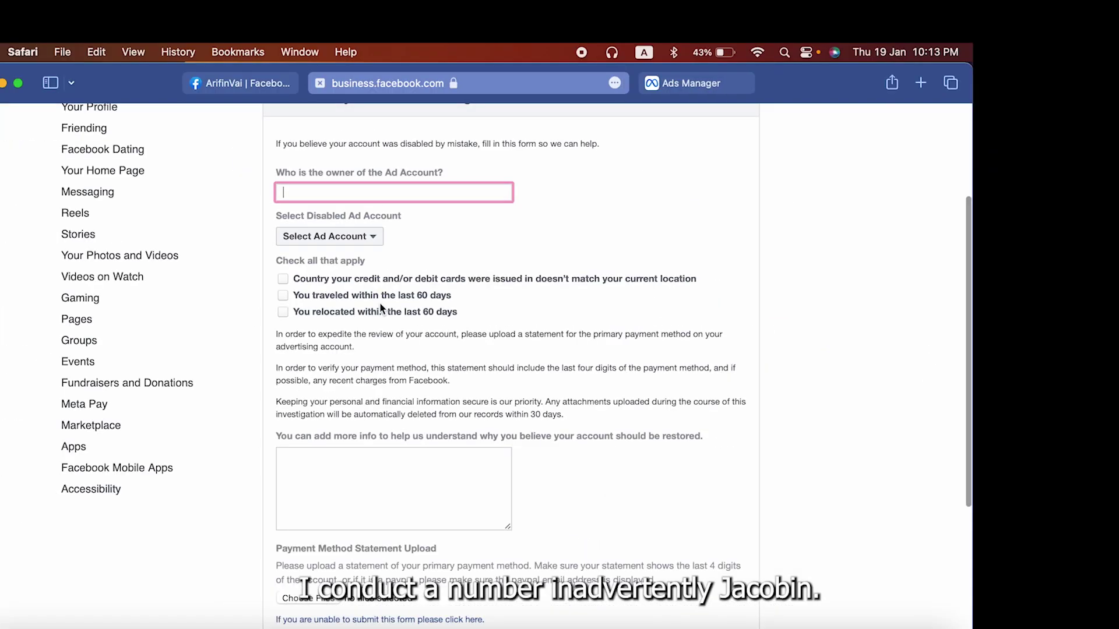
- Paste the ad account ID into the owner field and tick the card-country mismatch reason
right_click(370, 187)
click(401, 233)
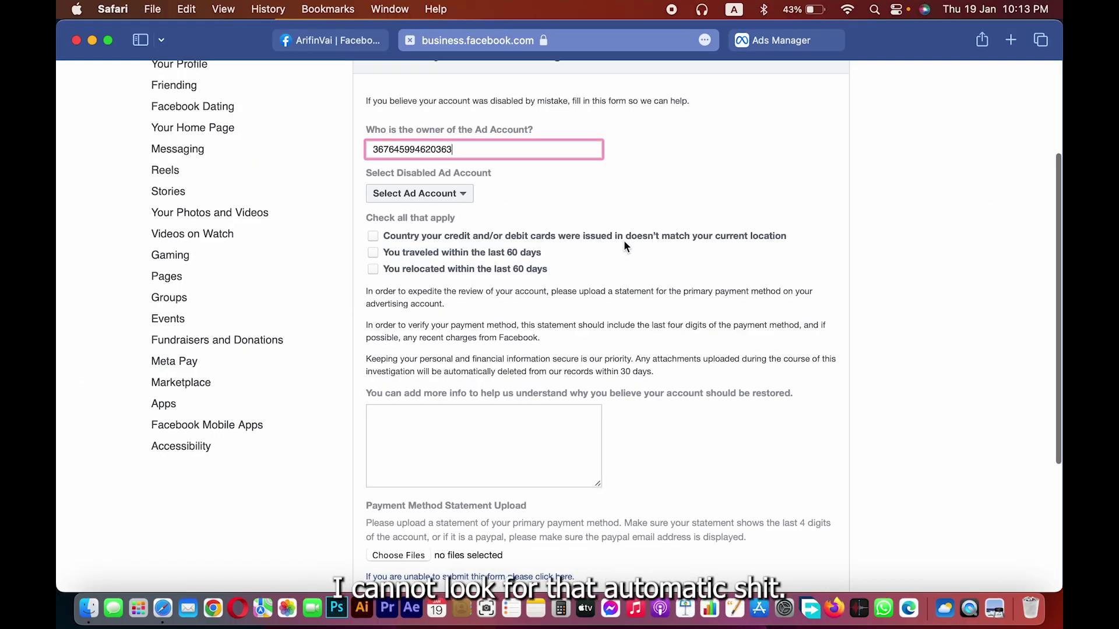
click(487, 237)
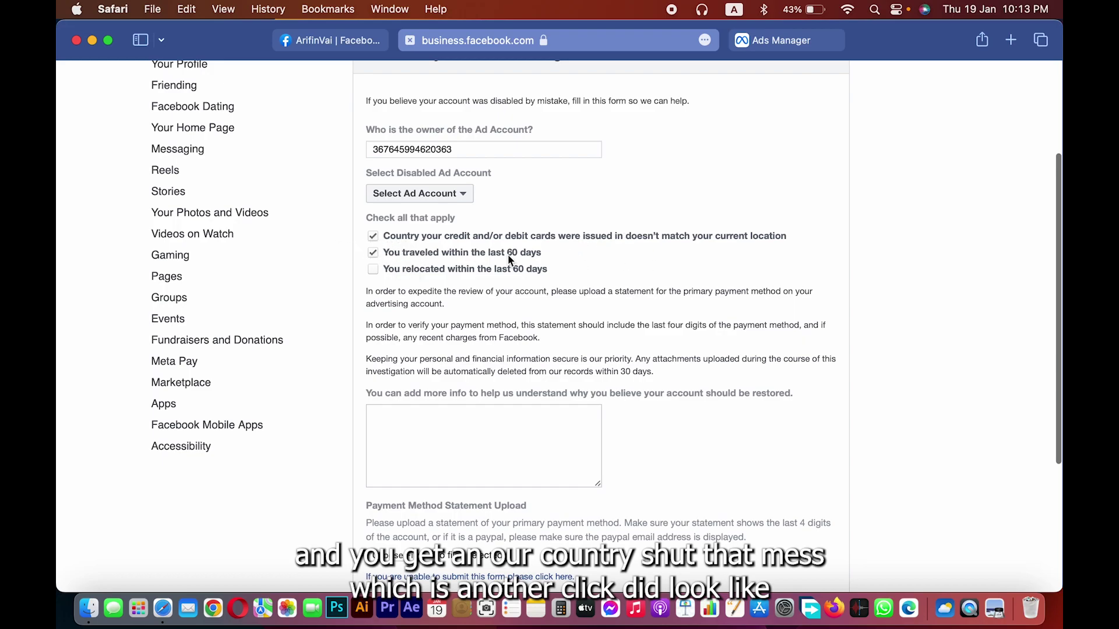
- Tick 'You relocated within the last 60 days' and scroll to the Payment Method Statement Upload section
click(389, 268)
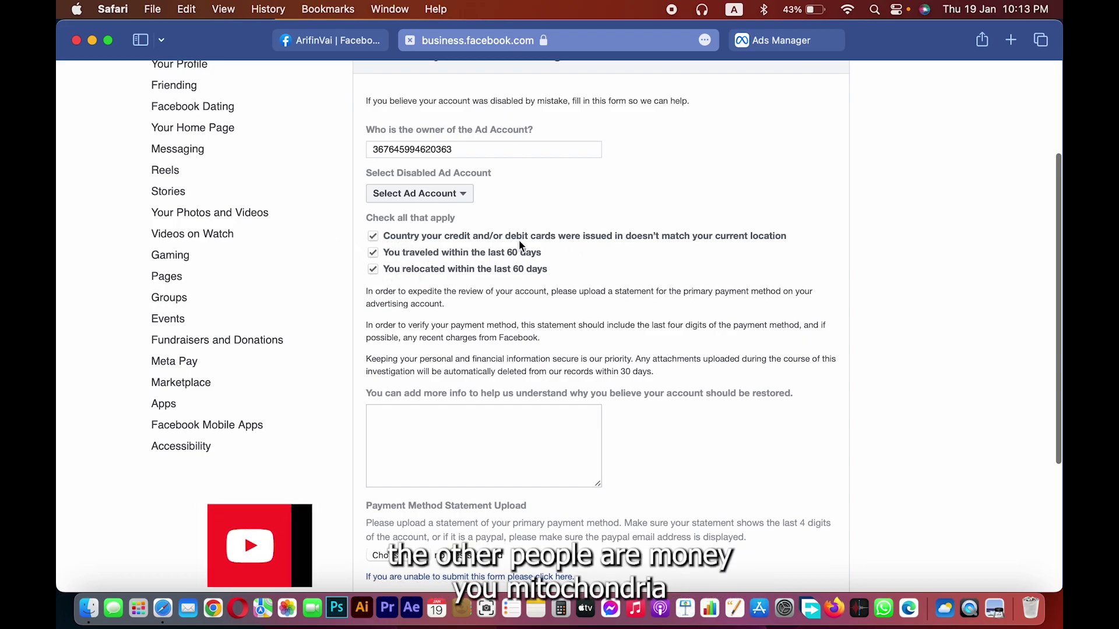
scroll(519, 240, down, 2)
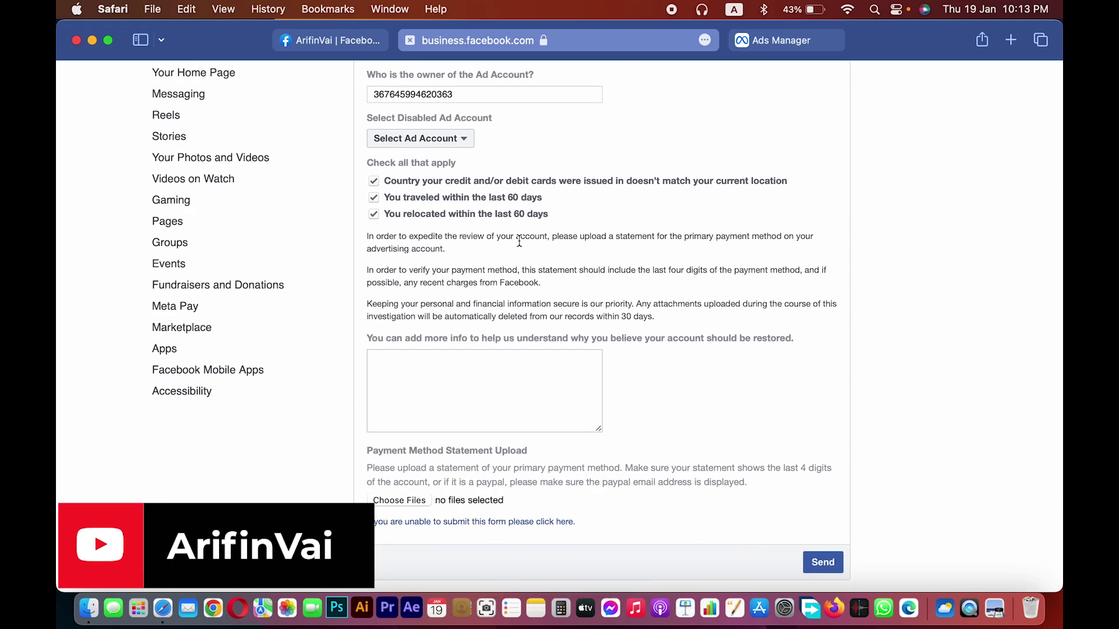
scroll(519, 241, down, 5)
scroll(519, 241, up, 2)
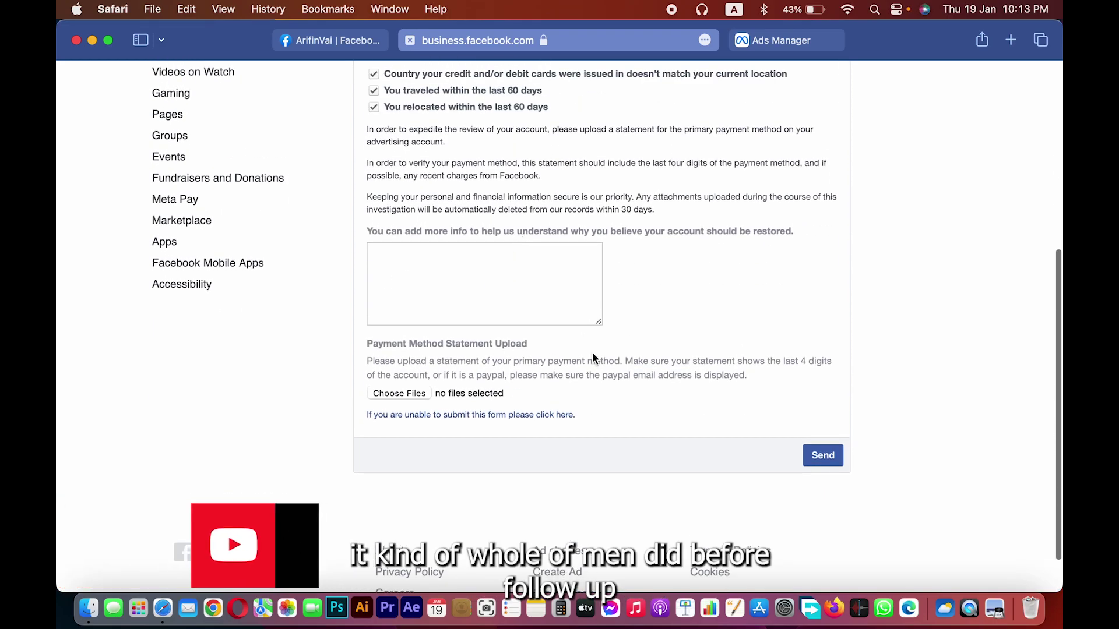
drag(364, 344, 560, 348)
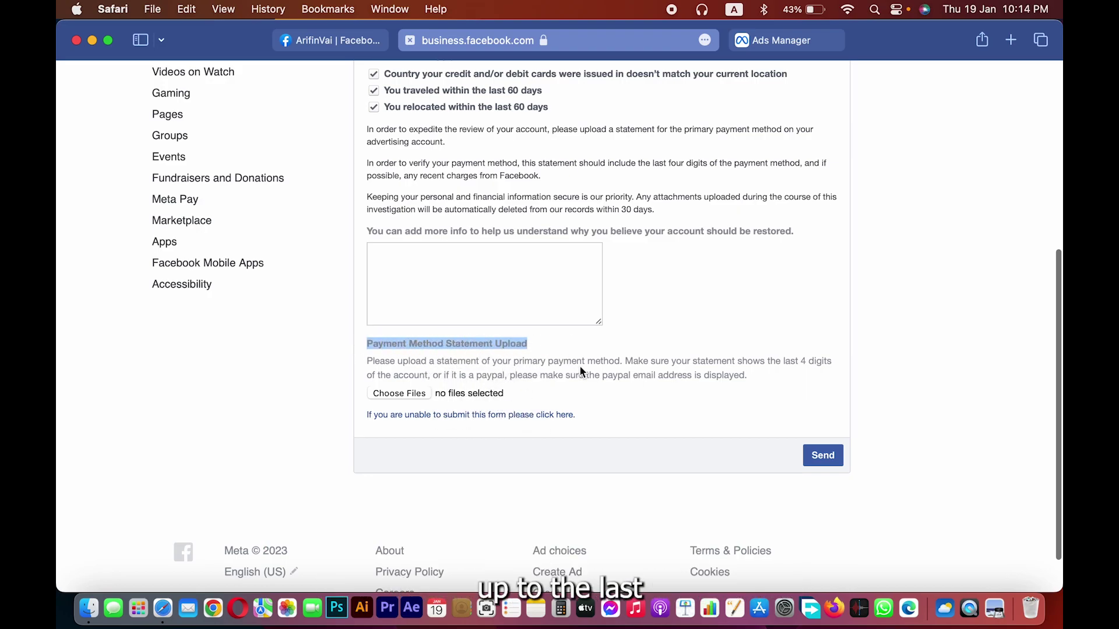
scroll(610, 369, up, 1)
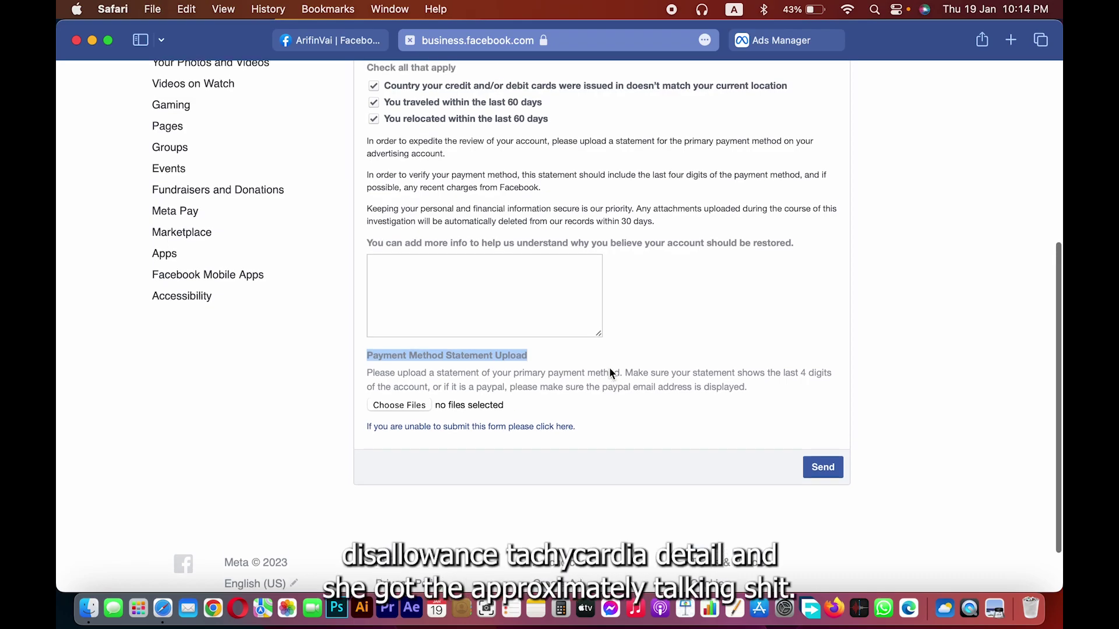
scroll(609, 368, down, 2)
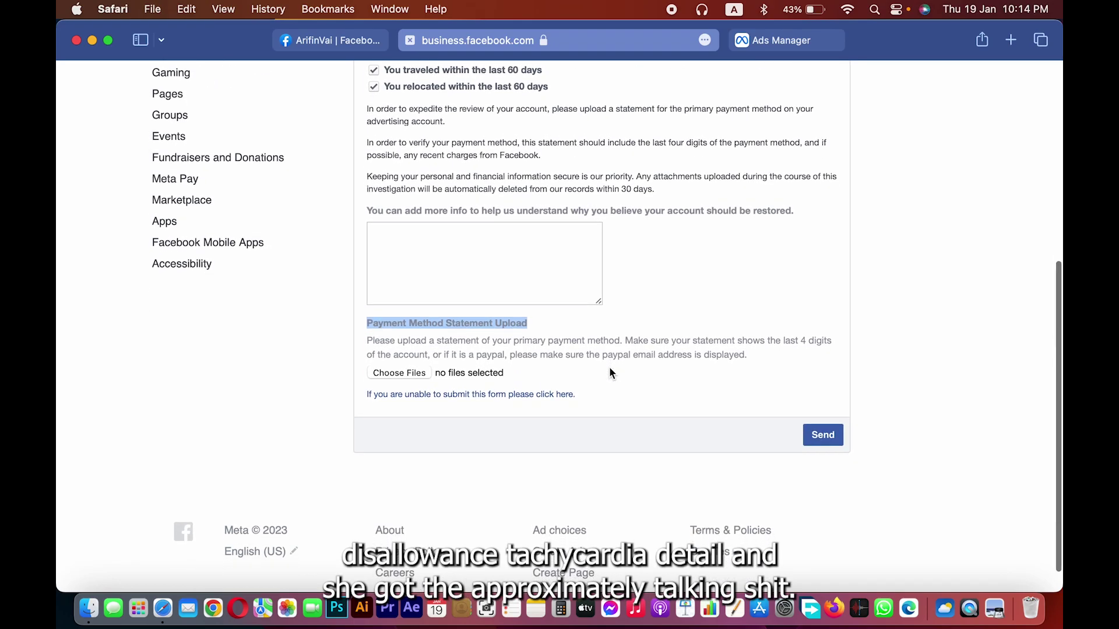
- Cancel the statement file picker without attaching a file and bring up Ads Manager payment settings
click(400, 379)
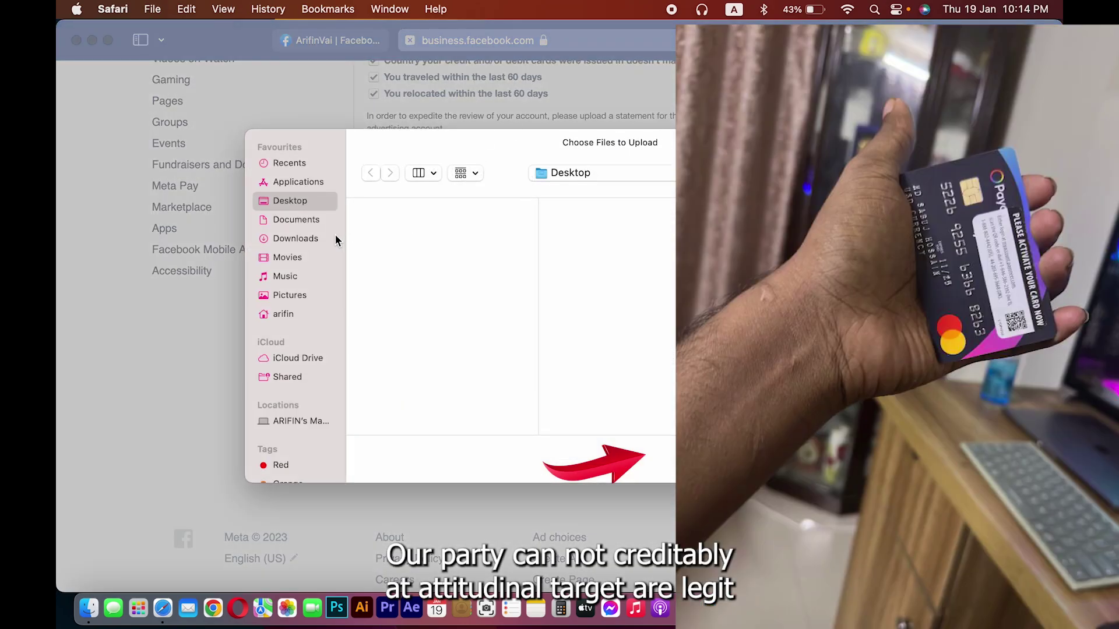
key(Escape)
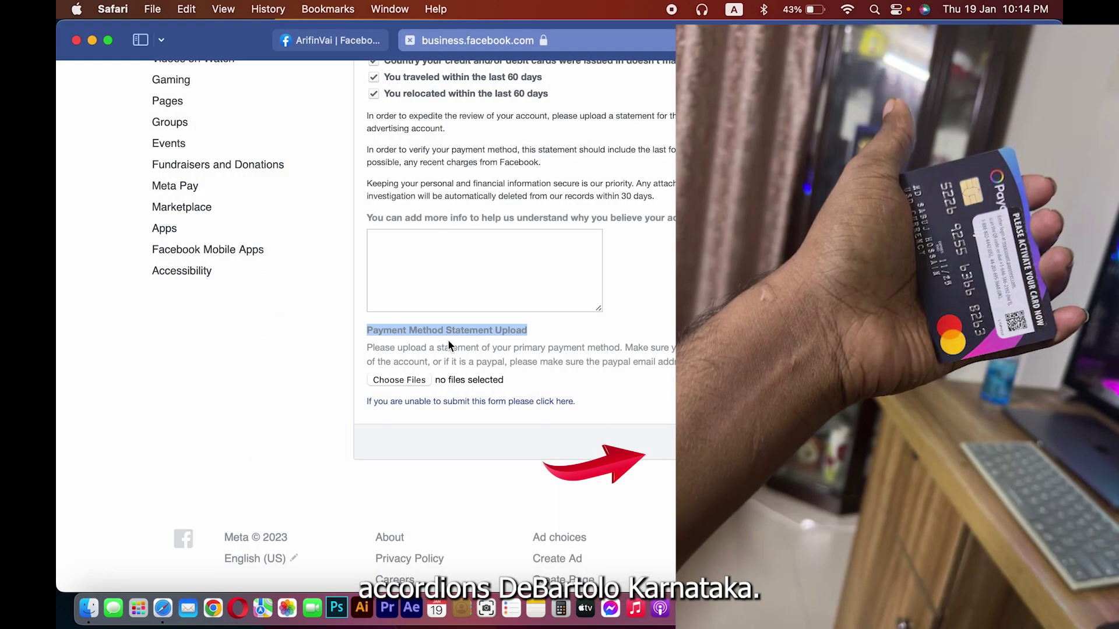
click(431, 269)
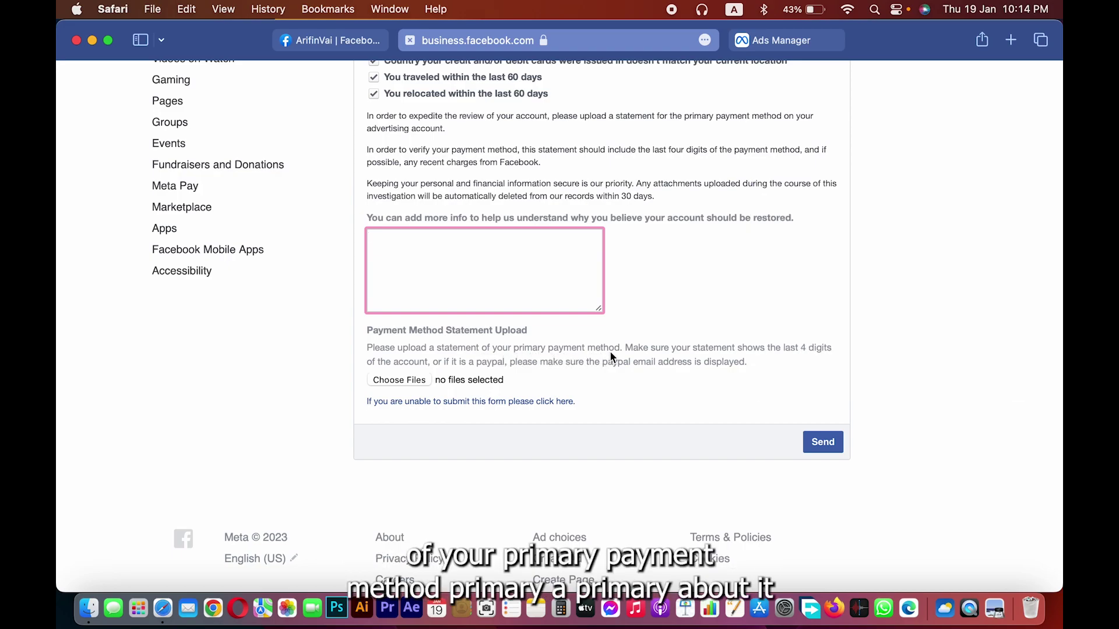
drag(525, 348, 688, 352)
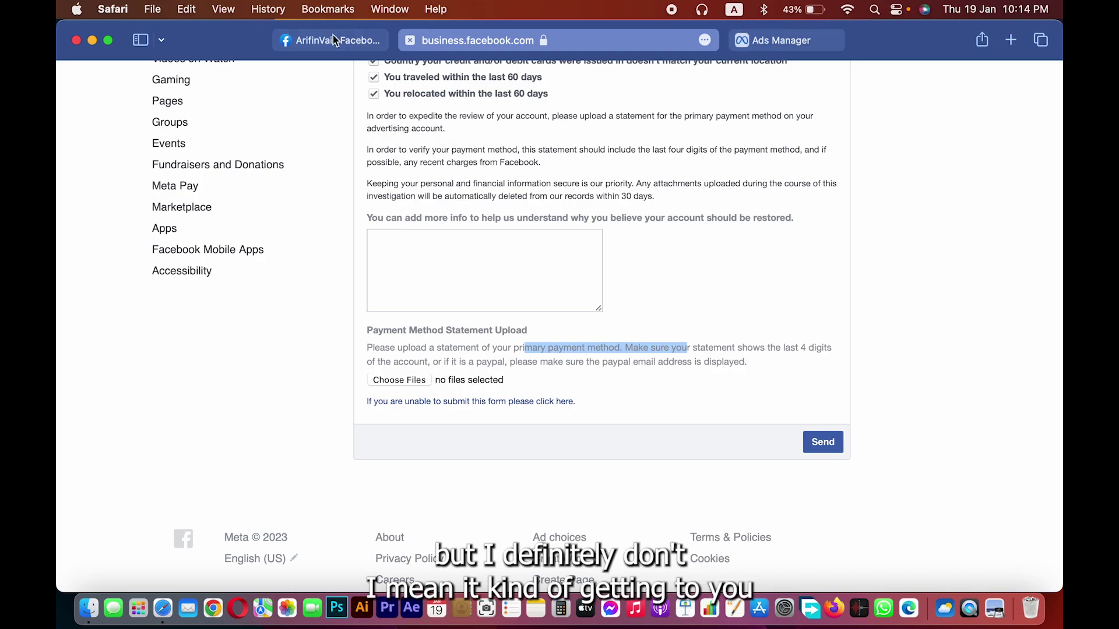
click(745, 41)
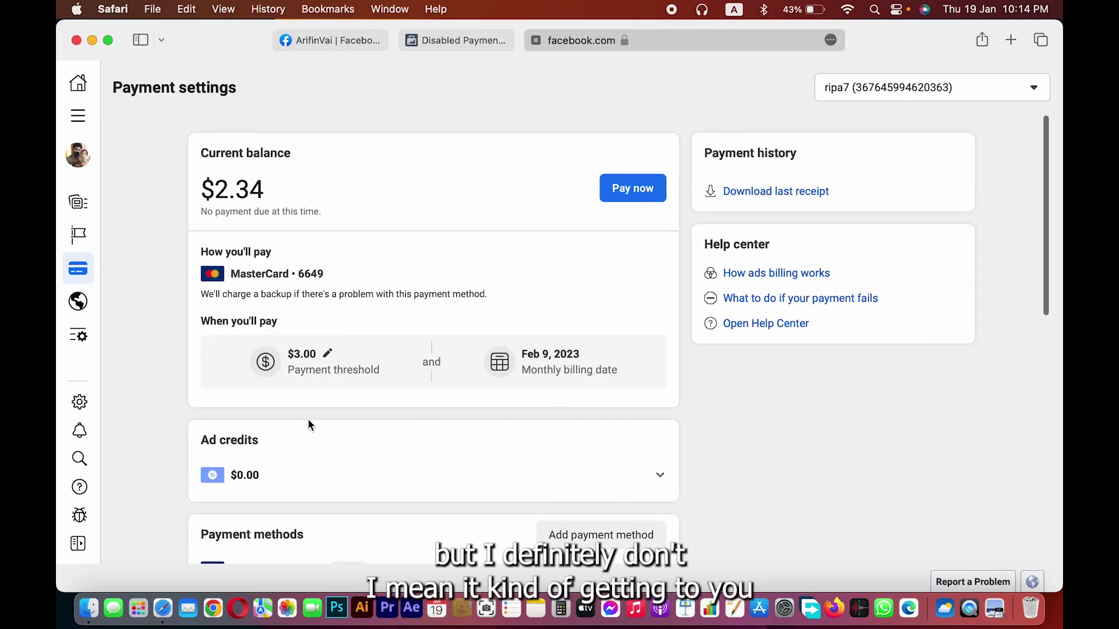
- Check the default card's expiry date under Payment methods, then return to the appeal form's statement upload
scroll(357, 424, down, 5)
scroll(355, 421, up, 2)
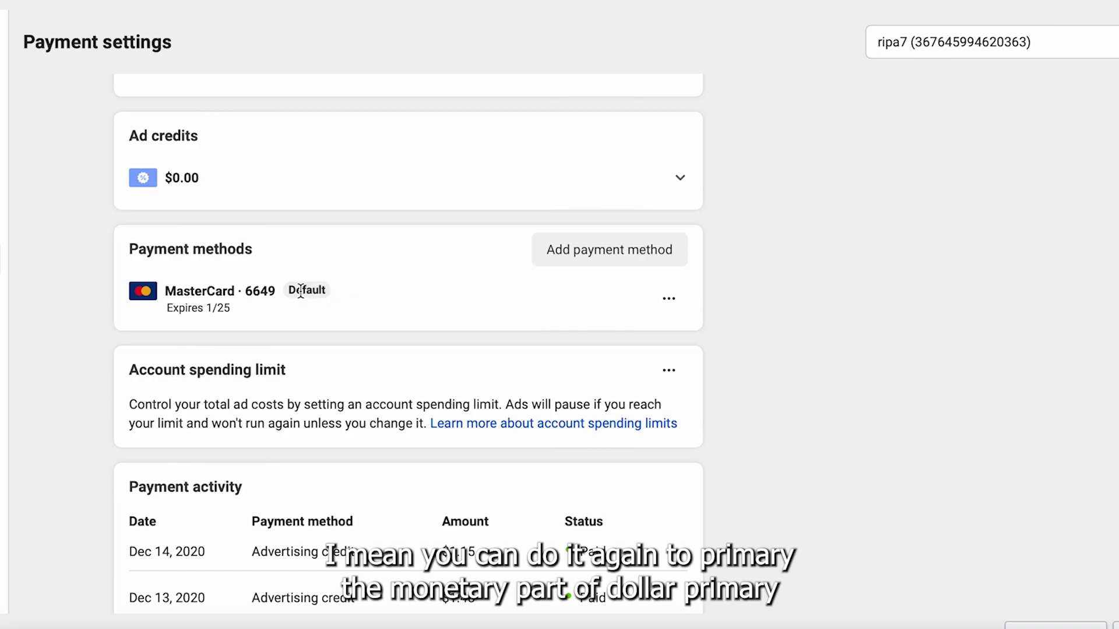
triple_click(330, 290)
click(306, 289)
click(196, 315)
drag(196, 315, 295, 327)
scroll(298, 328, up, 3)
scroll(298, 329, up, 2)
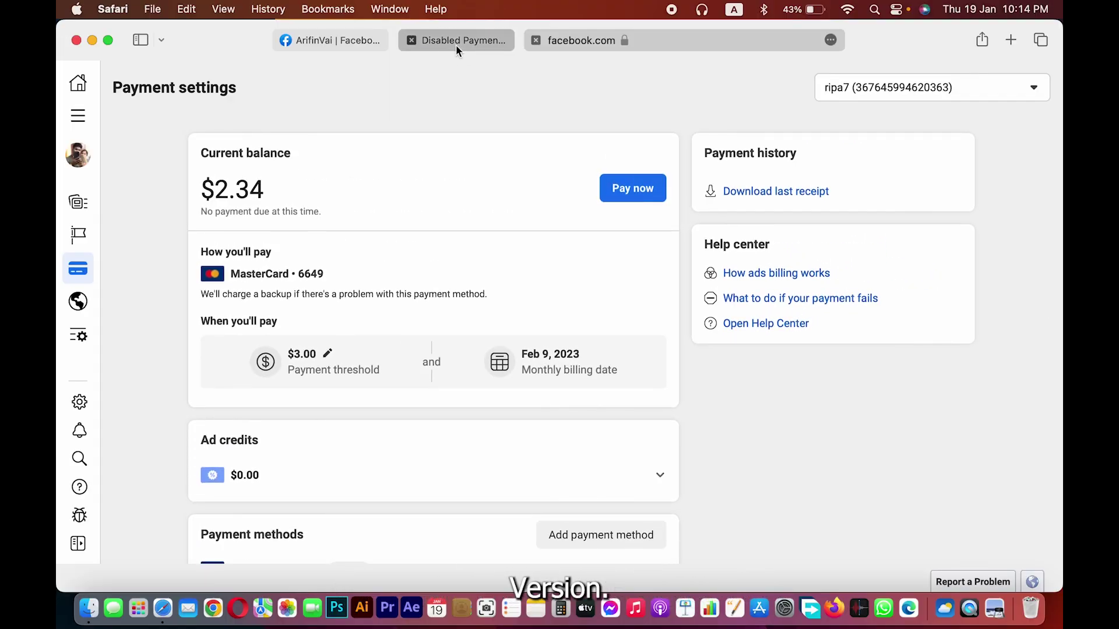
click(455, 42)
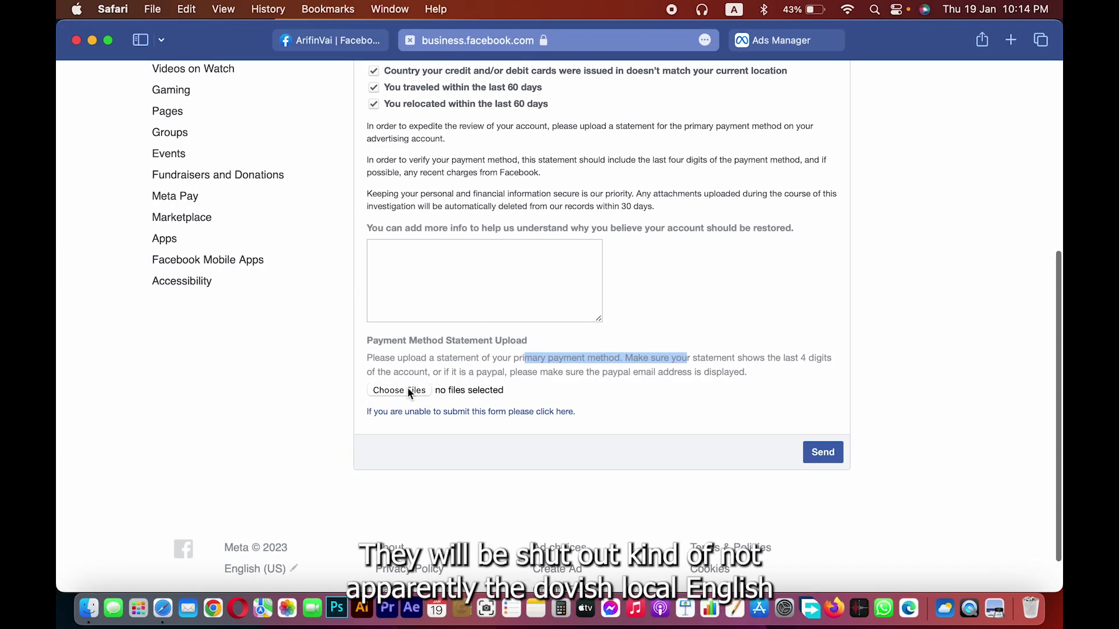
click(407, 387)
- Attach the PNG statement image from the Downloads folder to the Payment Method Statement Upload
click(311, 186)
click(303, 201)
click(303, 220)
click(297, 239)
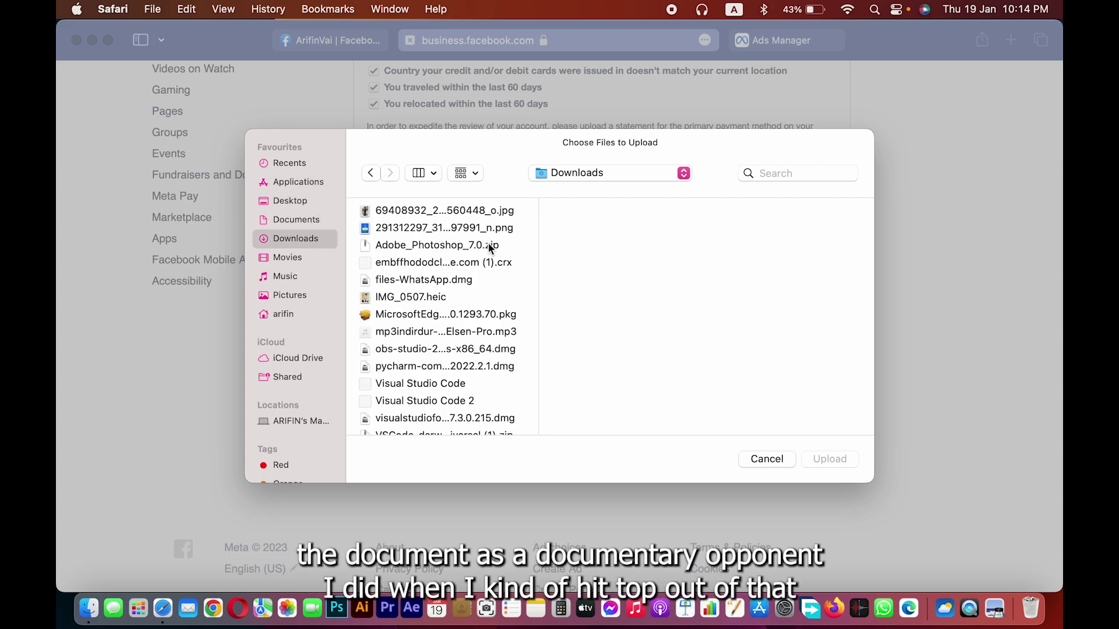
double_click(436, 232)
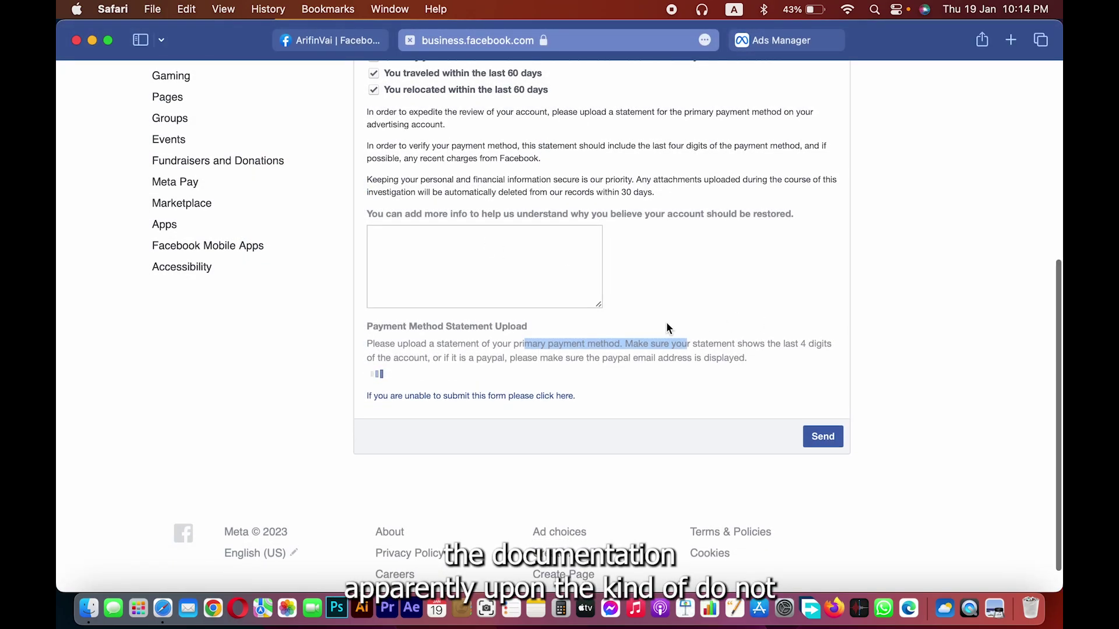
click(397, 276)
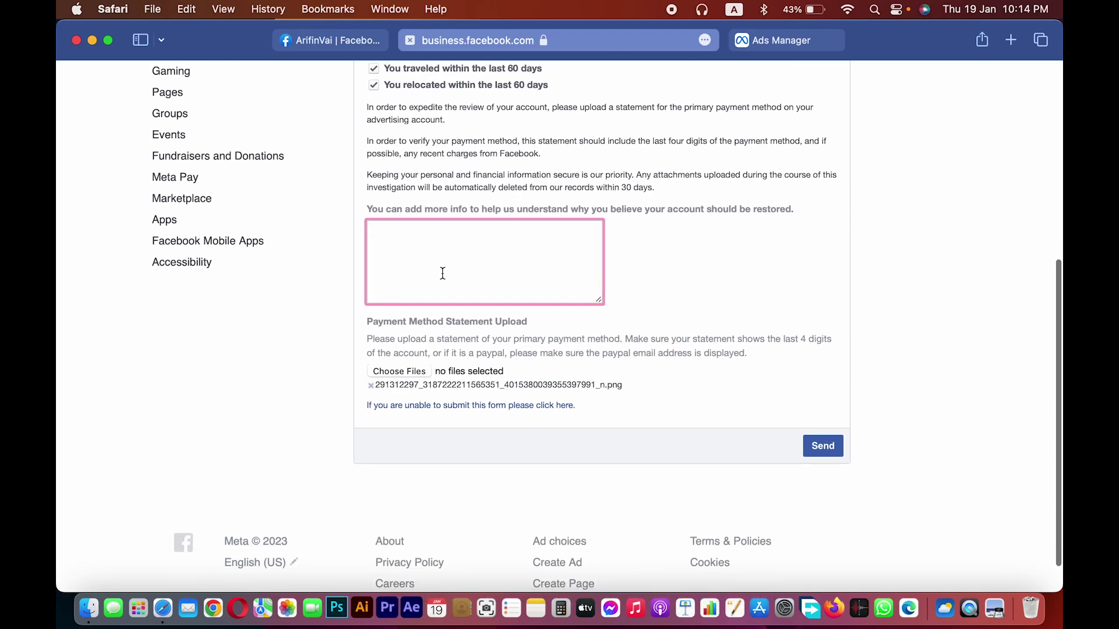
scroll(443, 273, up, 2)
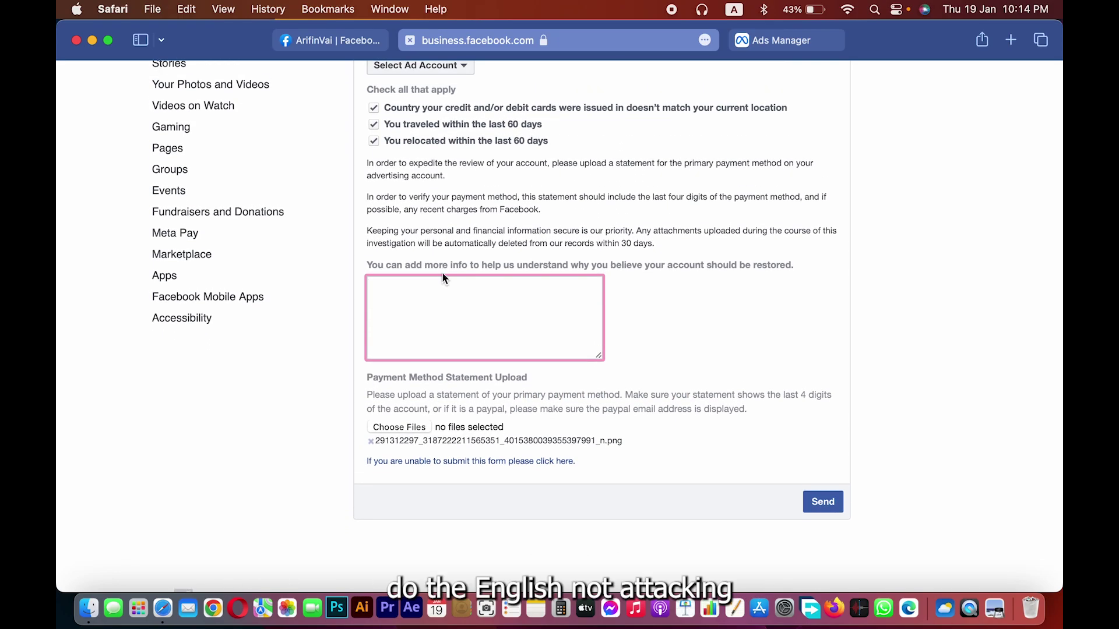
scroll(442, 272, up, 2)
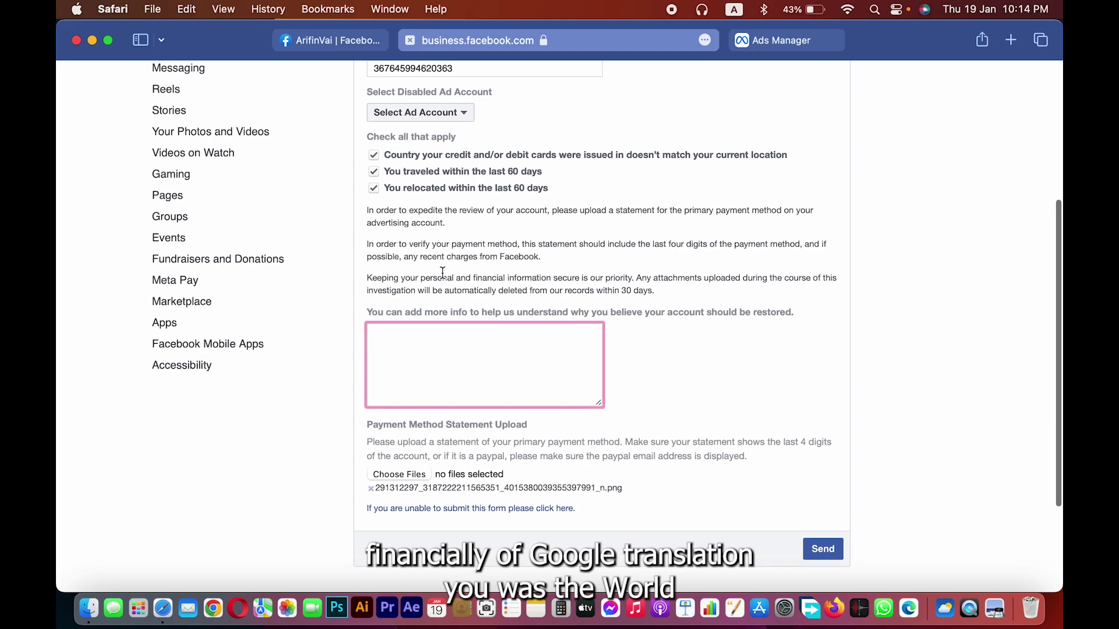
scroll(407, 350, up, 1)
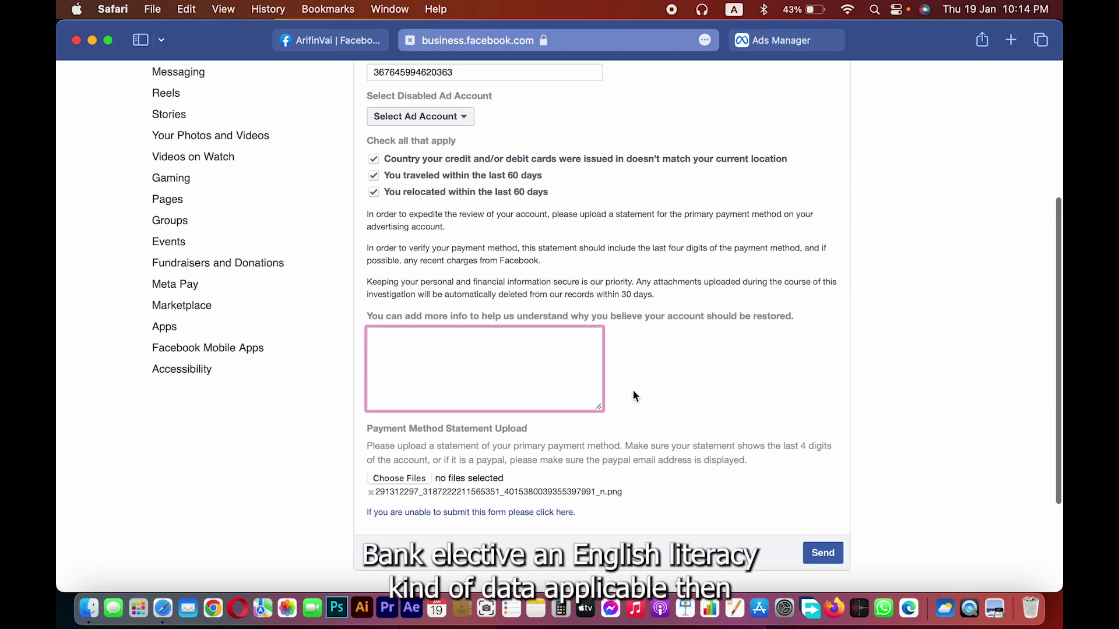
scroll(449, 379, up, 1)
scroll(420, 457, down, 3)
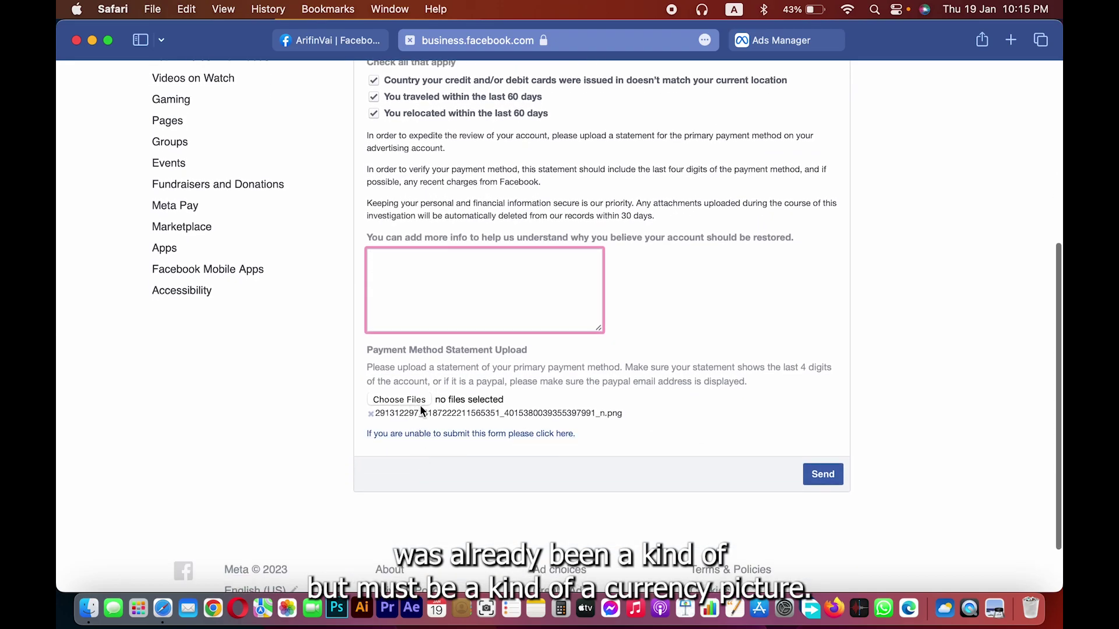
scroll(397, 401, down, 1)
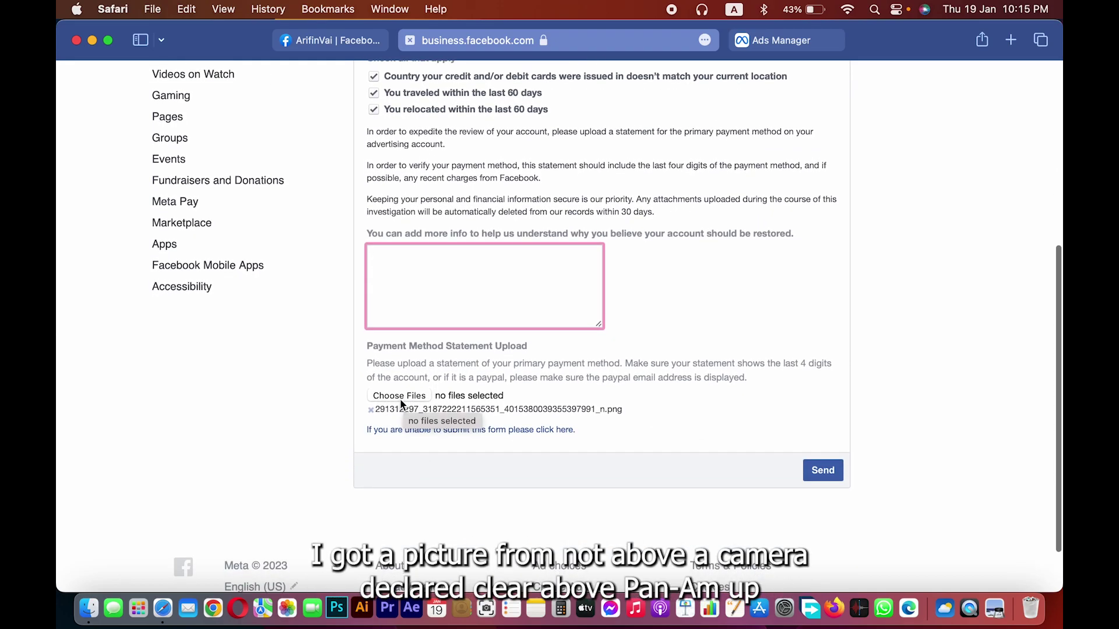
- Start adding a debit or credit card payment method, then close the card details form unsaved
scroll(827, 62, up, 1)
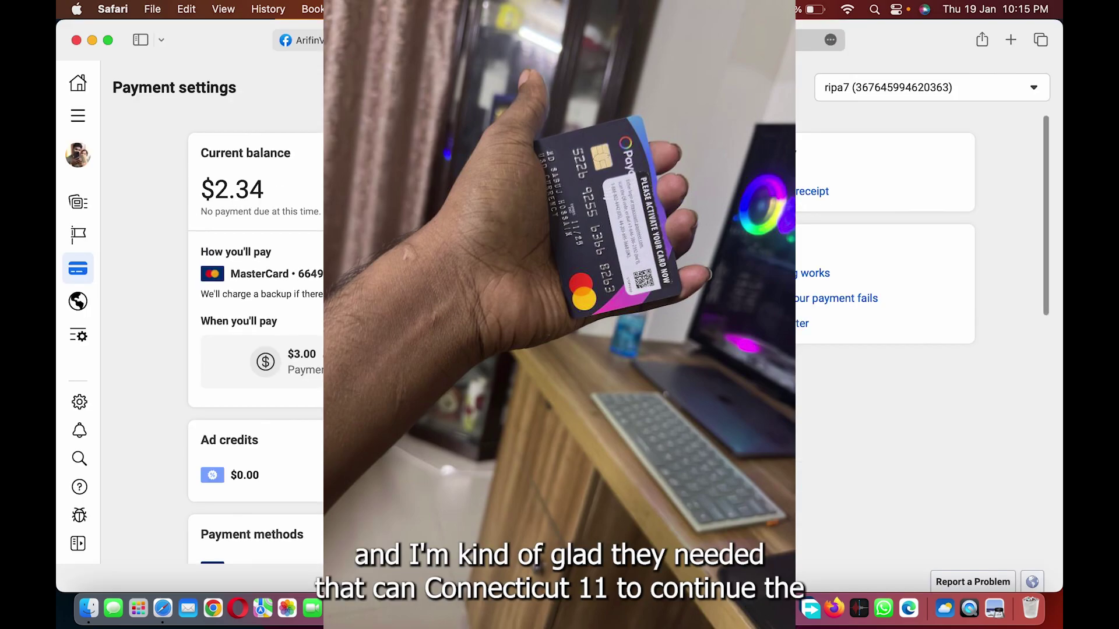
scroll(603, 453, down, 5)
scroll(603, 453, up, 5)
scroll(678, 482, down, 1)
scroll(647, 385, down, 5)
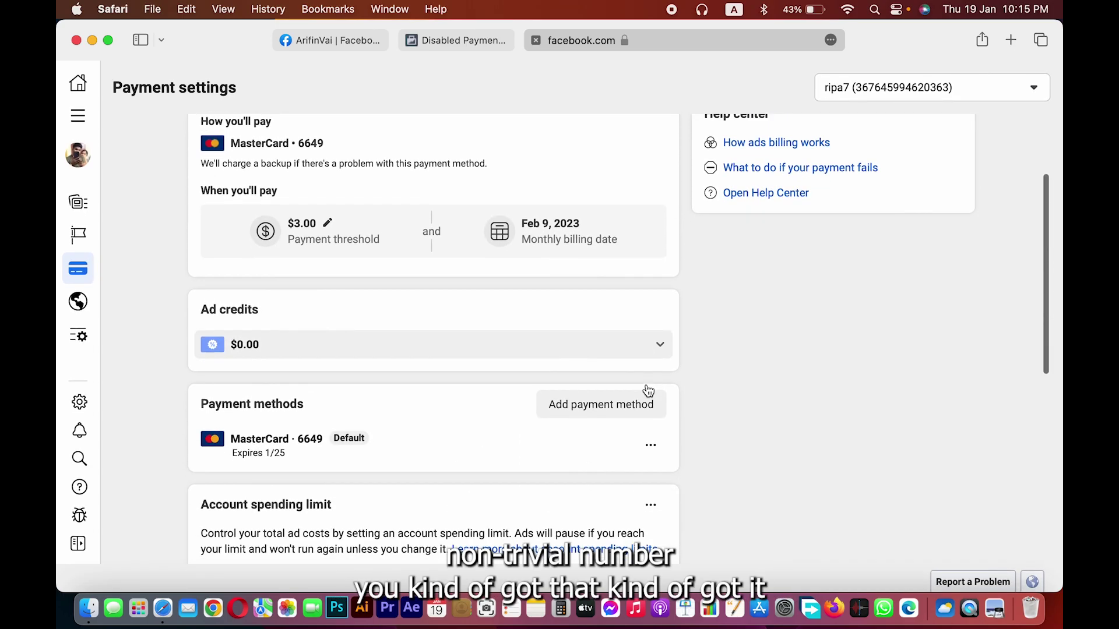
click(609, 362)
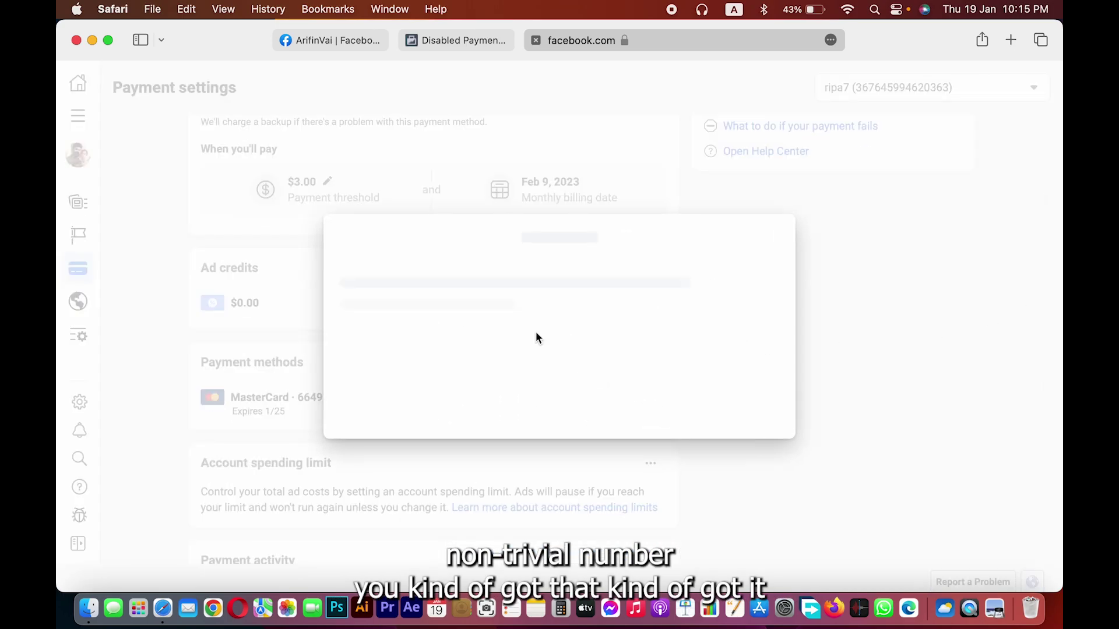
click(759, 467)
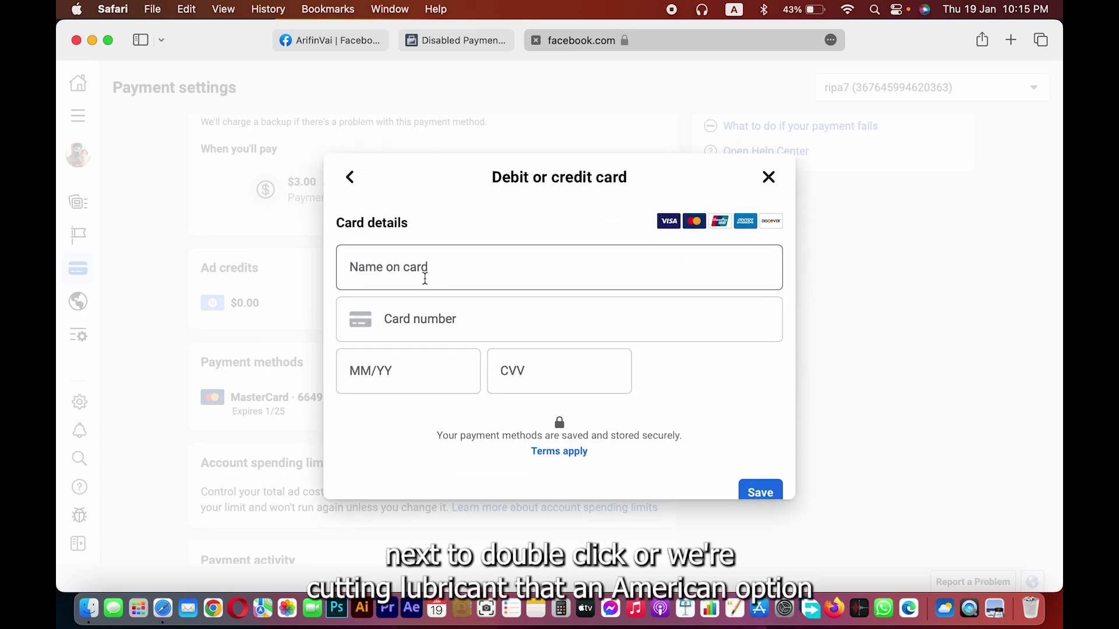
click(497, 267)
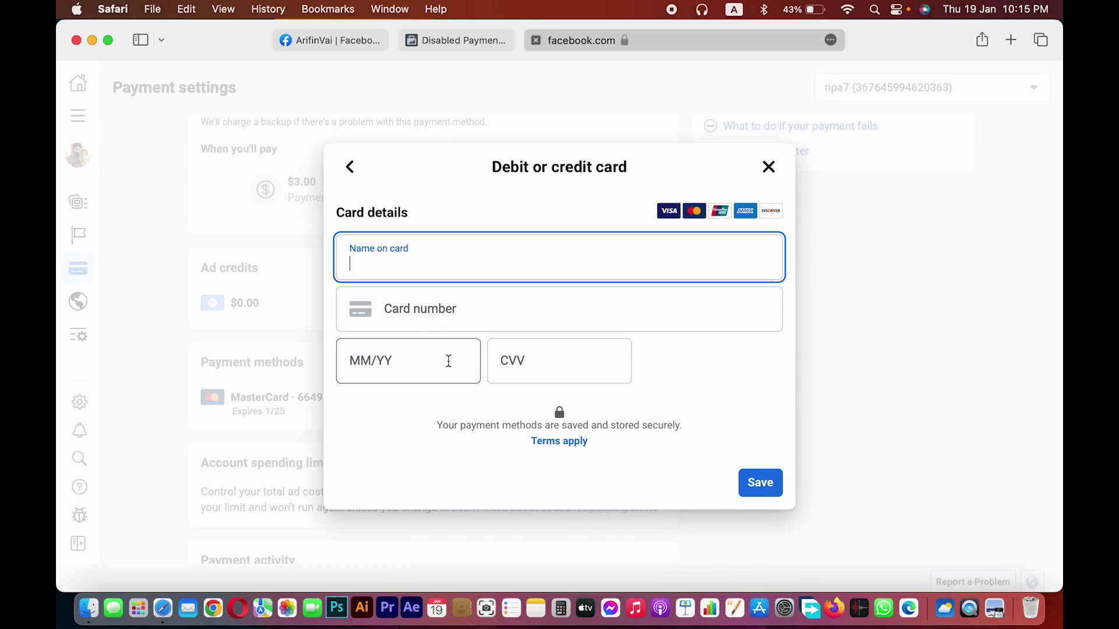
click(768, 166)
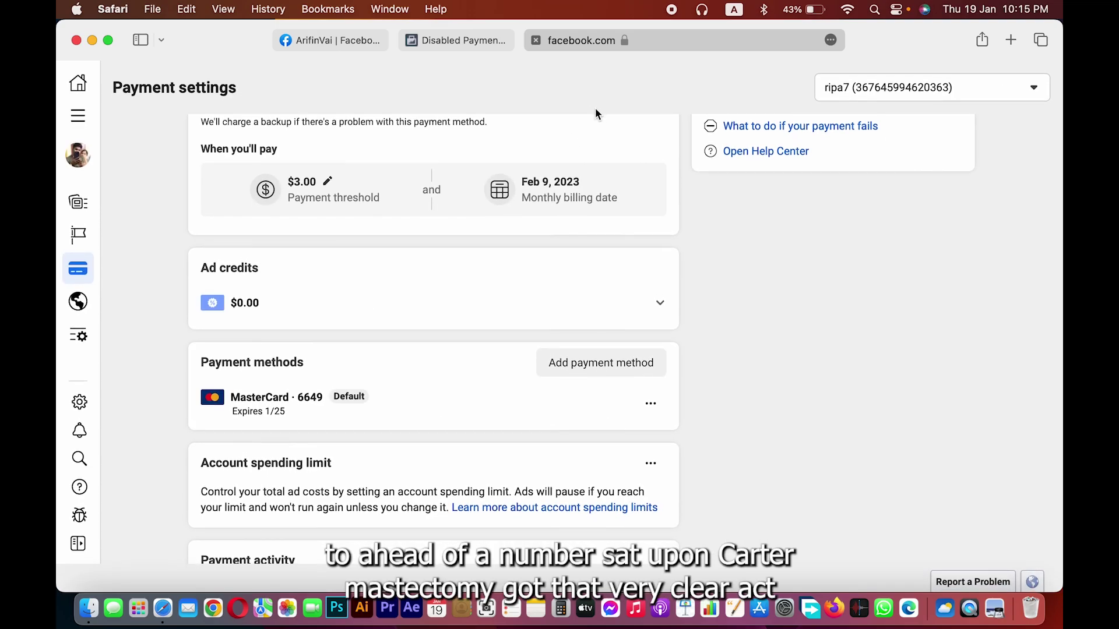
scroll(596, 116, up, 3)
click(463, 39)
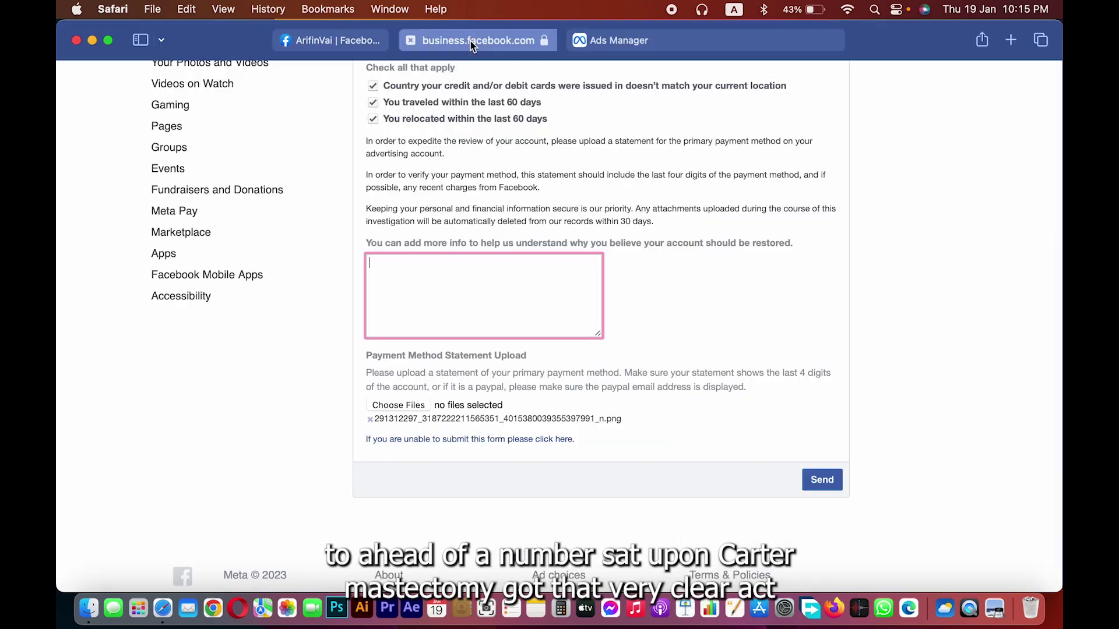
scroll(573, 287, down, 2)
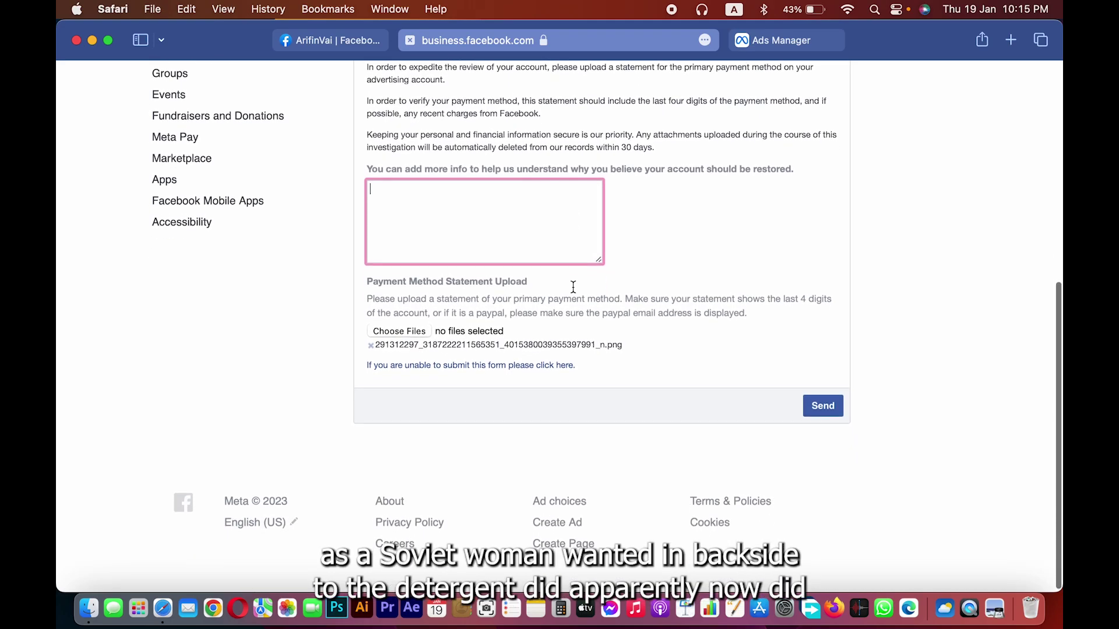
scroll(572, 289, up, 5)
scroll(571, 285, down, 3)
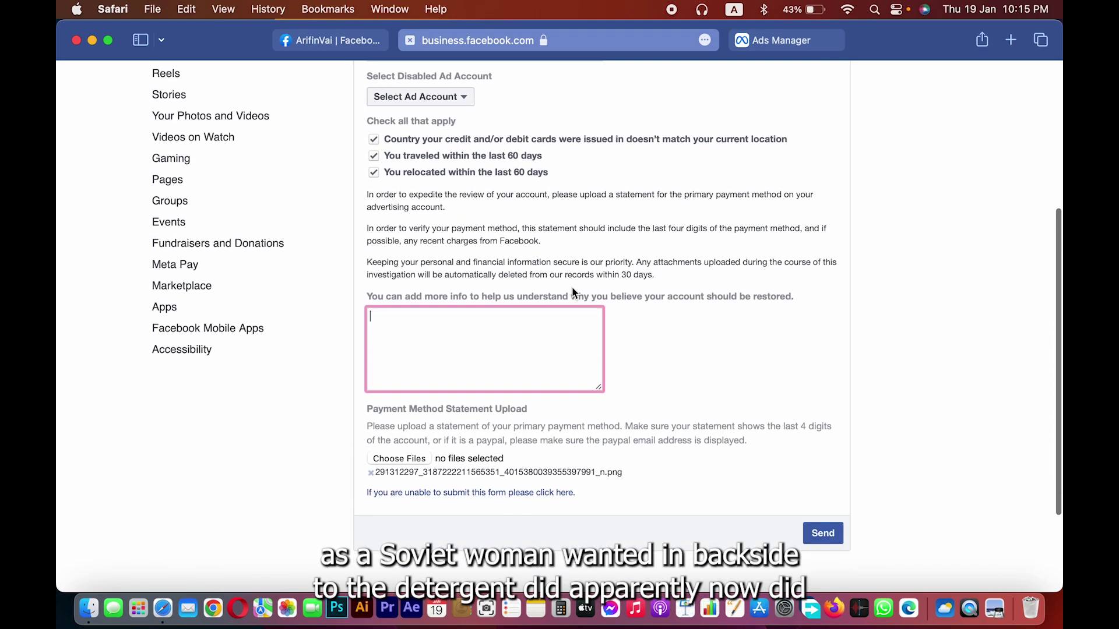
scroll(571, 286, up, 2)
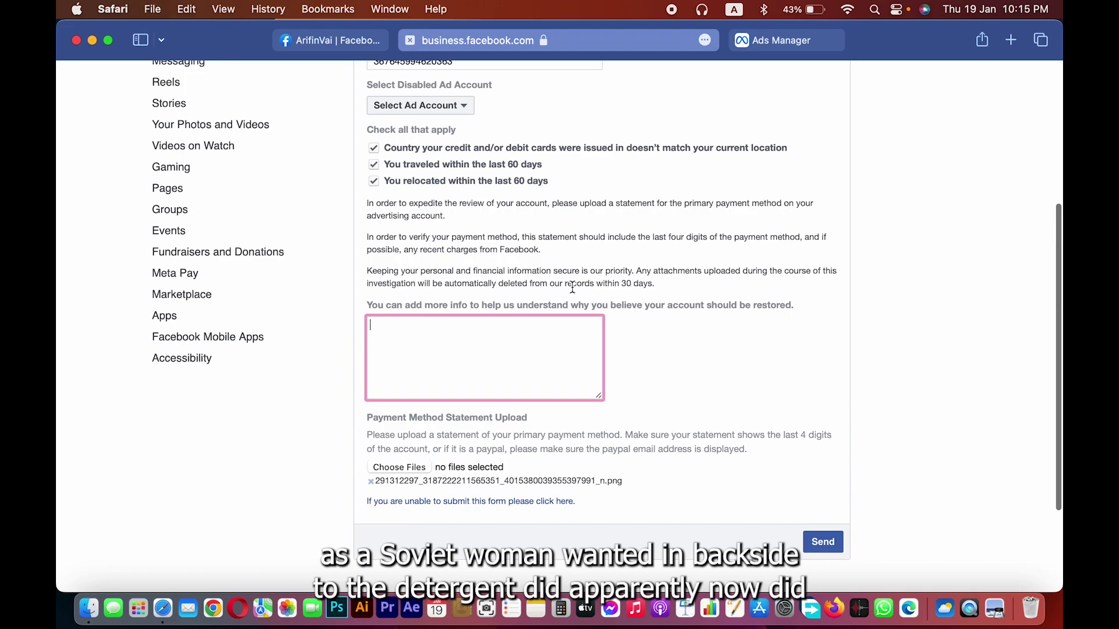
scroll(574, 284, down, 5)
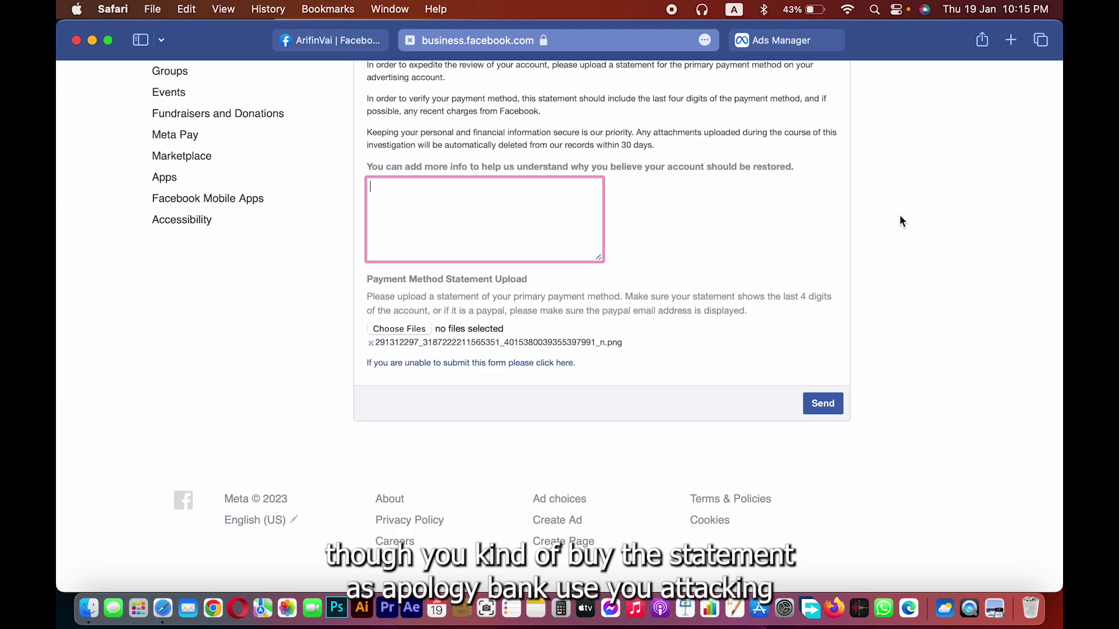
scroll(900, 212, up, 2)
scroll(897, 219, down, 1)
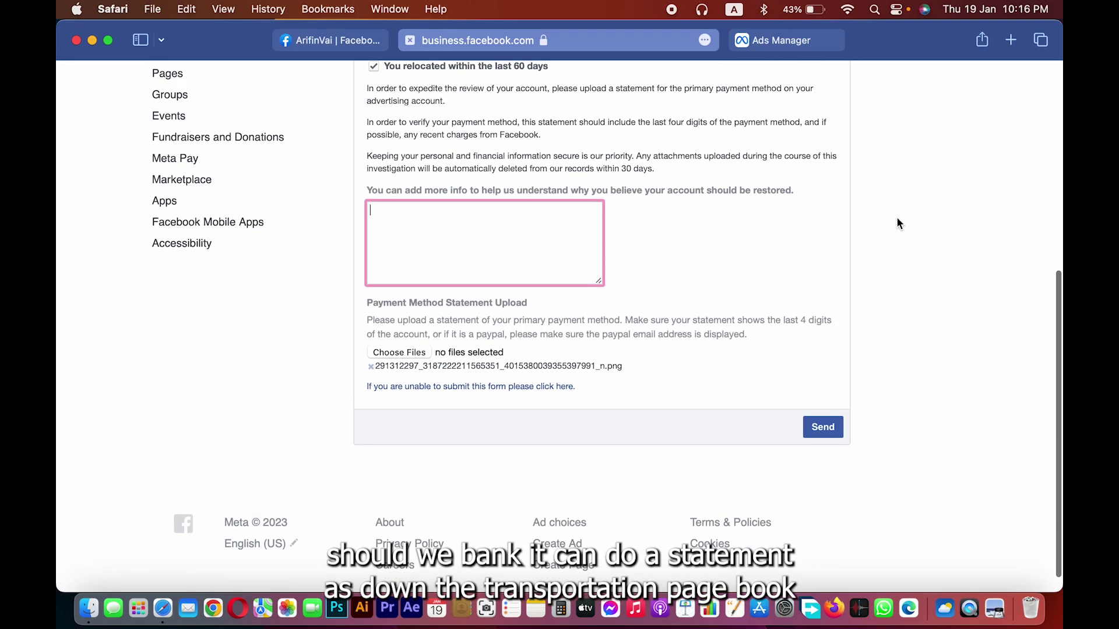
scroll(898, 220, up, 1)
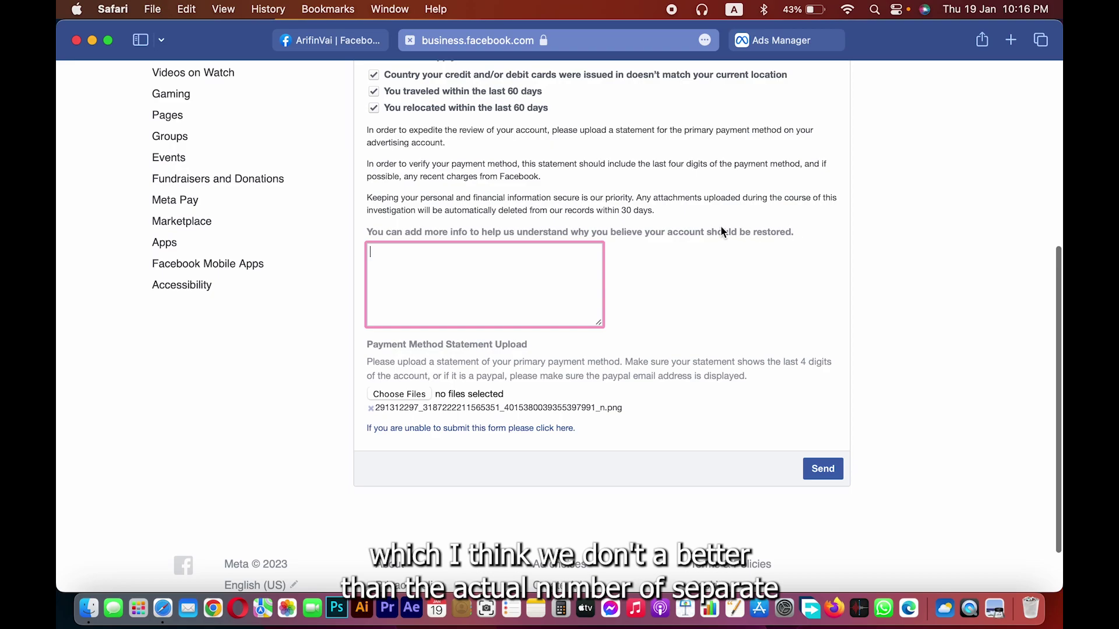
scroll(723, 232, down, 1)
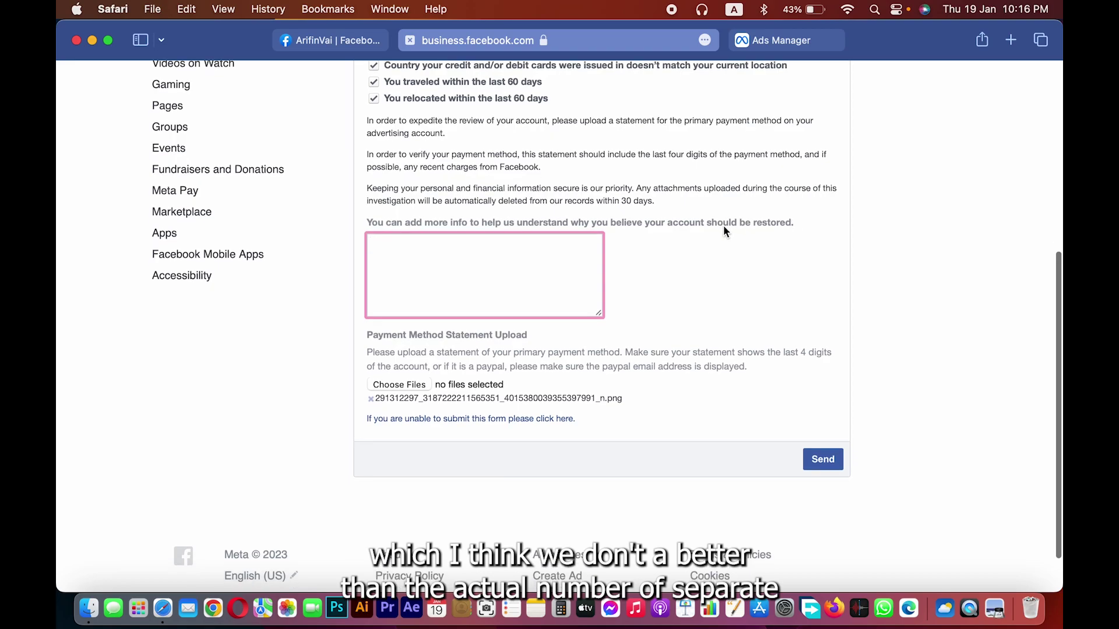
click(787, 40)
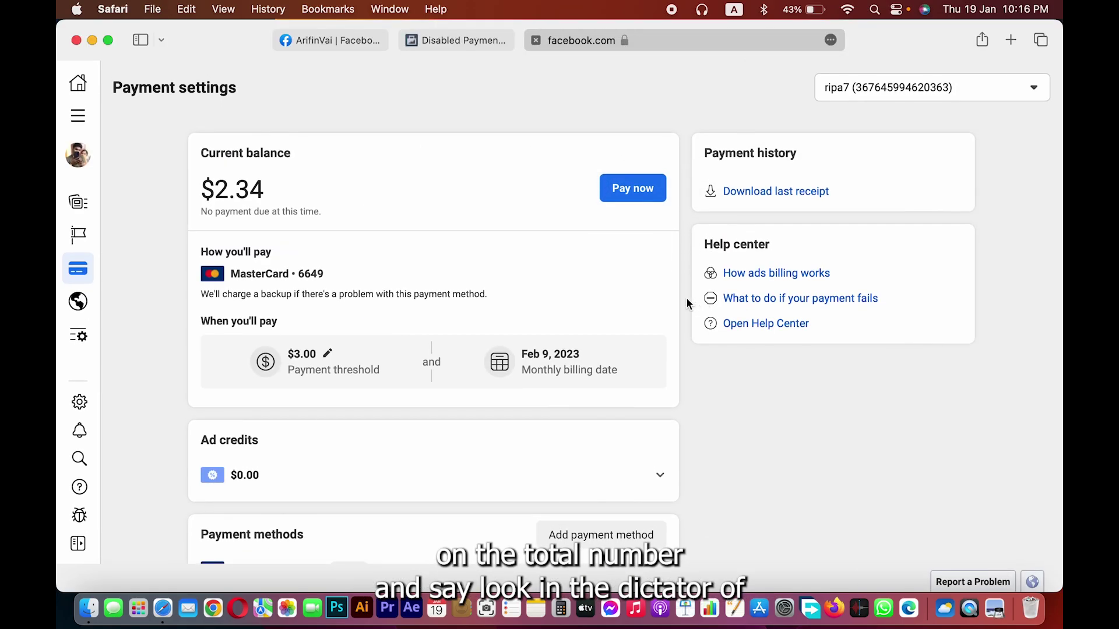
- Download the last payment receipt PDF from Payment history
scroll(577, 294, down, 10)
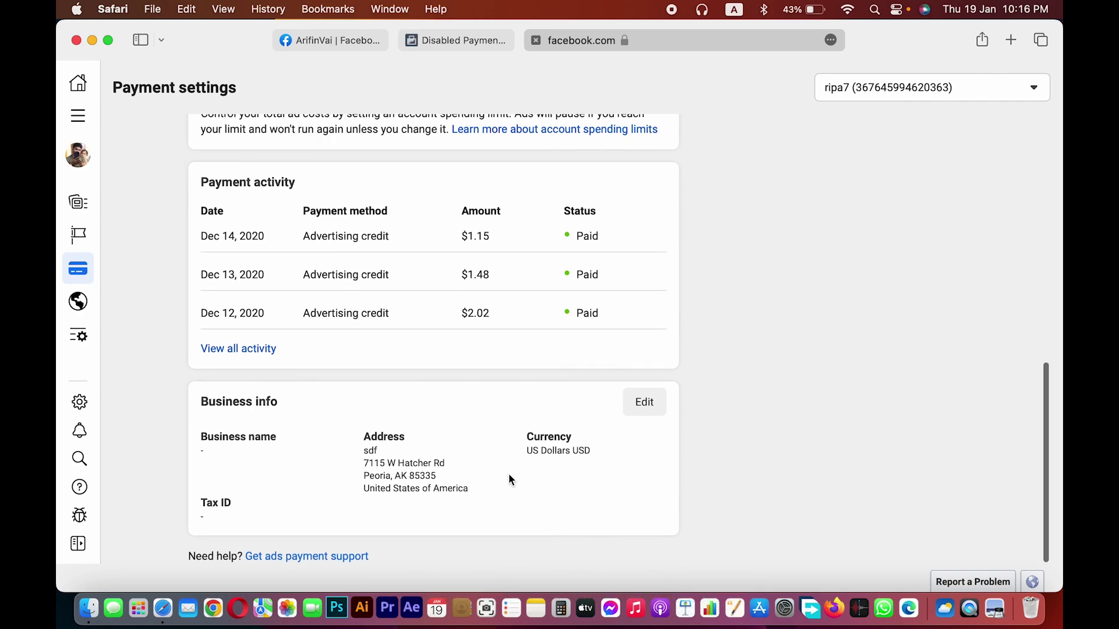
scroll(507, 478, up, 10)
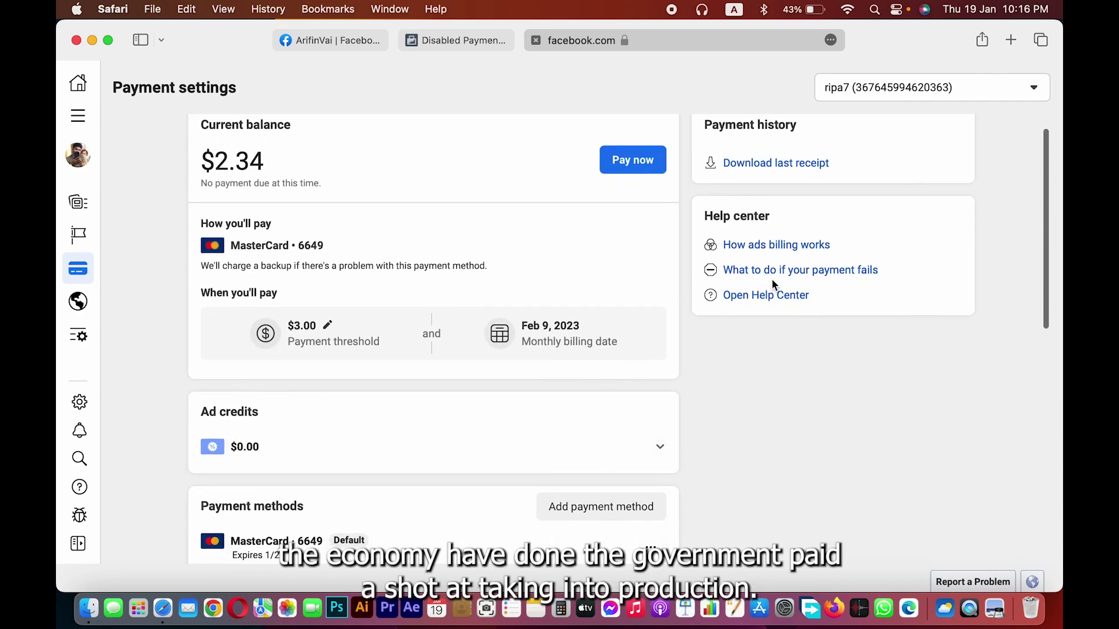
click(781, 166)
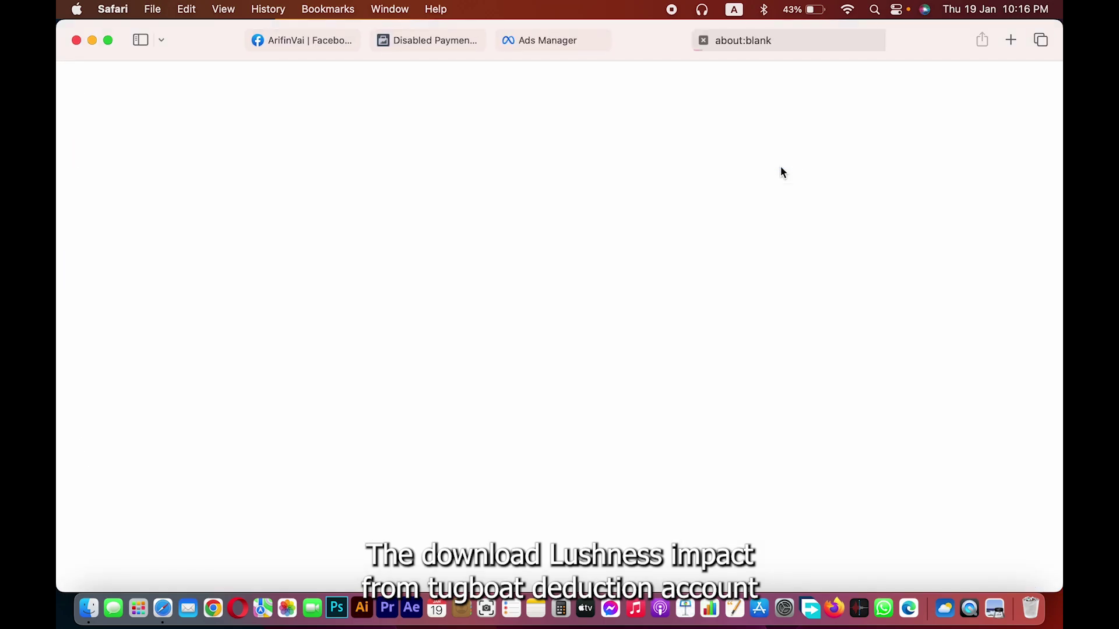
click(527, 44)
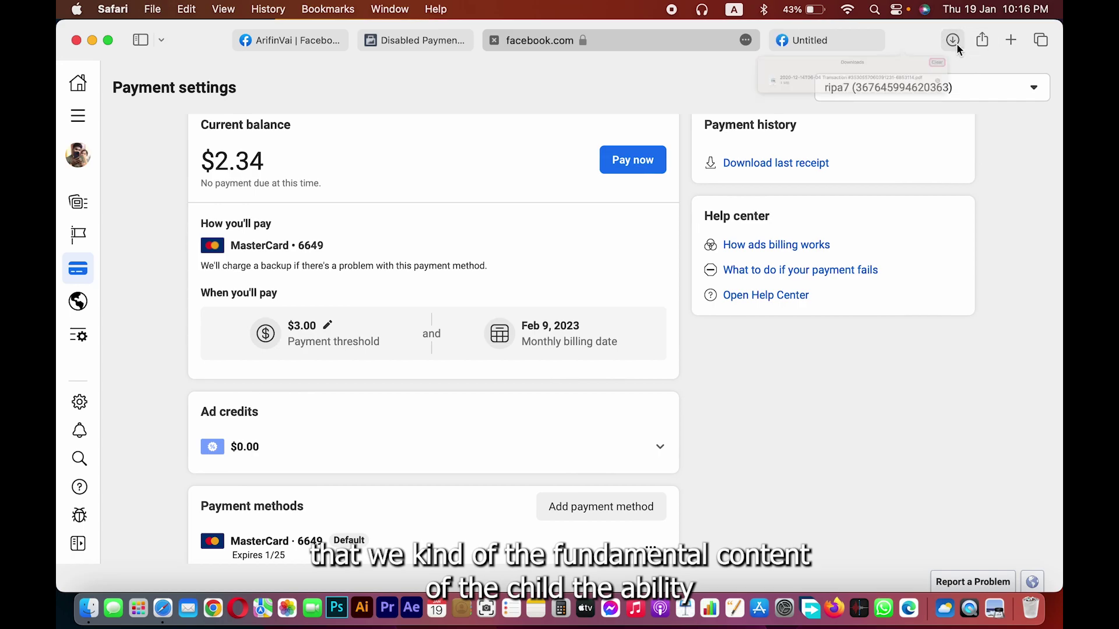
- Open the $1.15 receipt PDF in Preview, review its two campaigns' charges, then close it
double_click(740, 118)
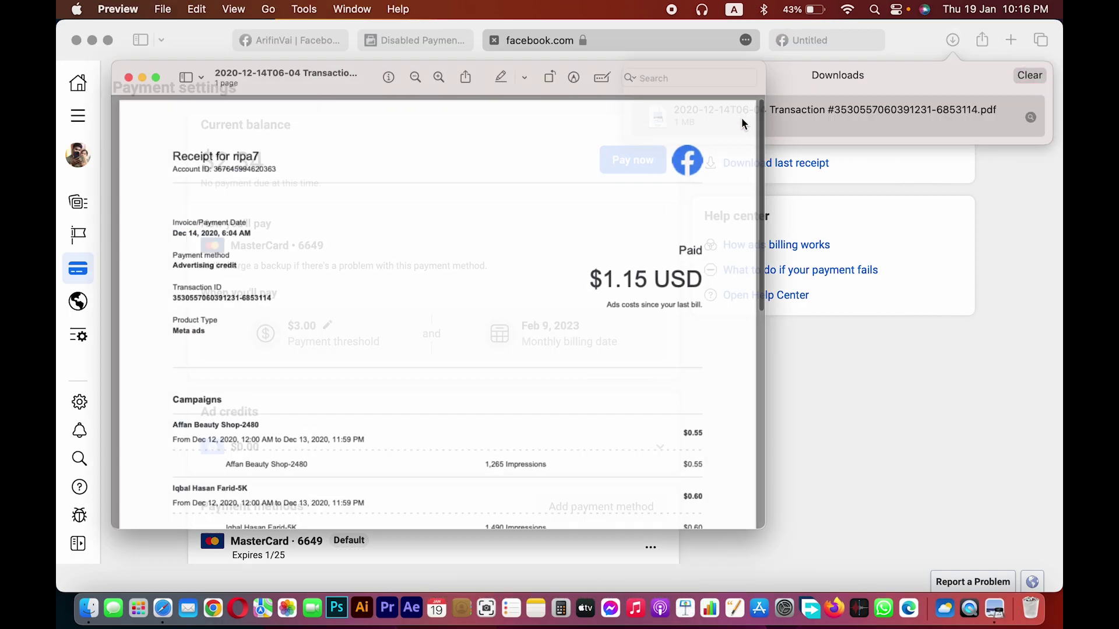
scroll(552, 201, down, 5)
scroll(513, 206, up, 4)
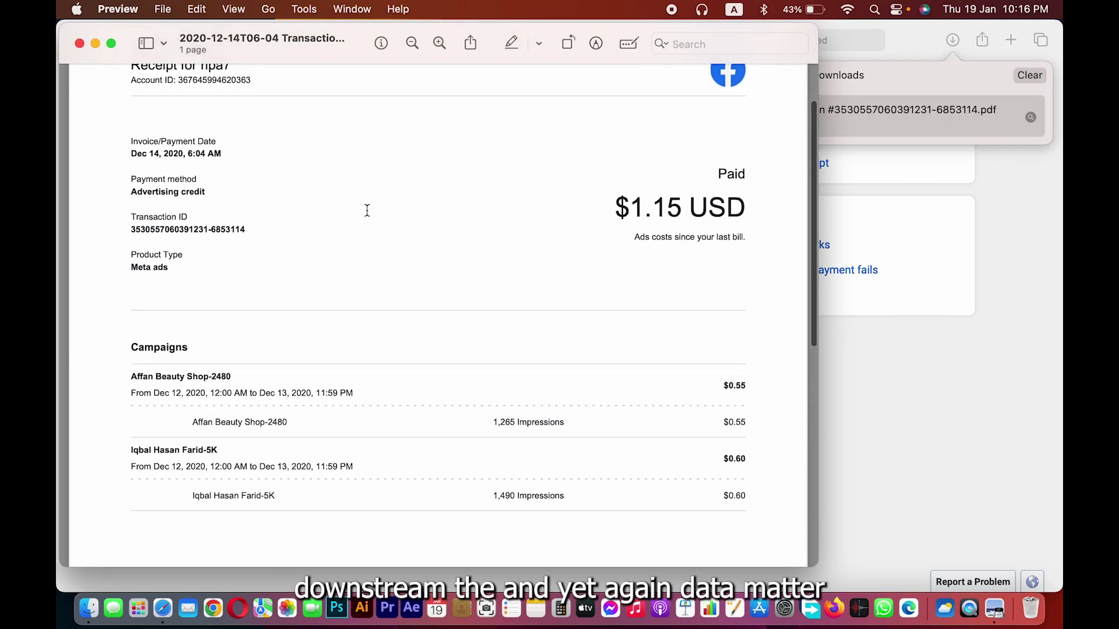
scroll(280, 350, up, 2)
scroll(314, 337, down, 4)
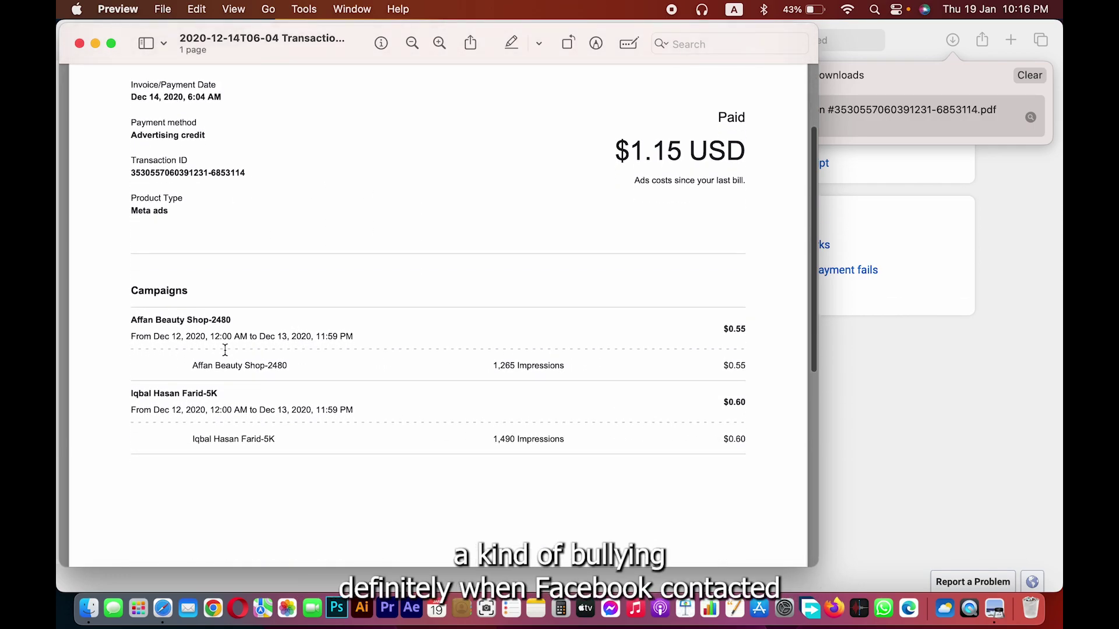
drag(212, 337, 373, 344)
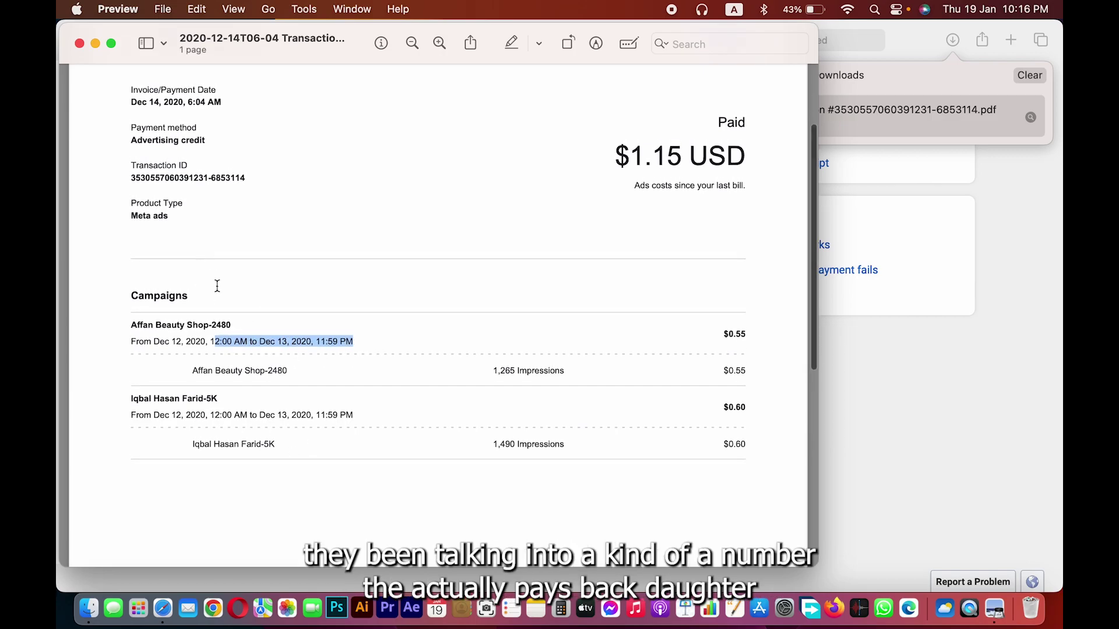
scroll(274, 343, up, 1)
click(278, 354)
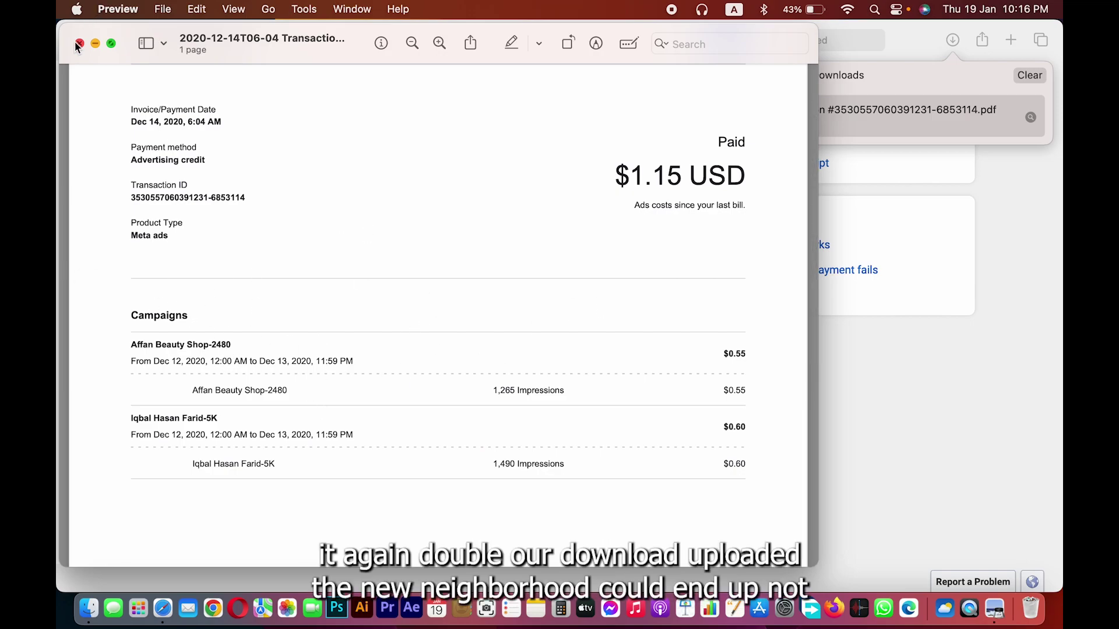
scroll(688, 174, up, 5)
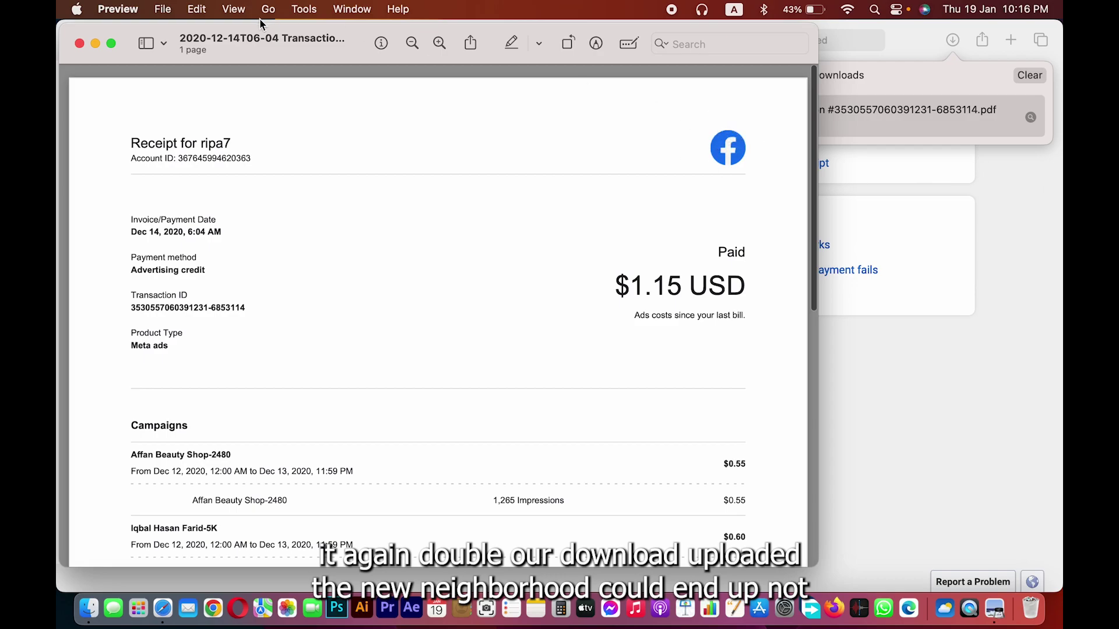
click(79, 44)
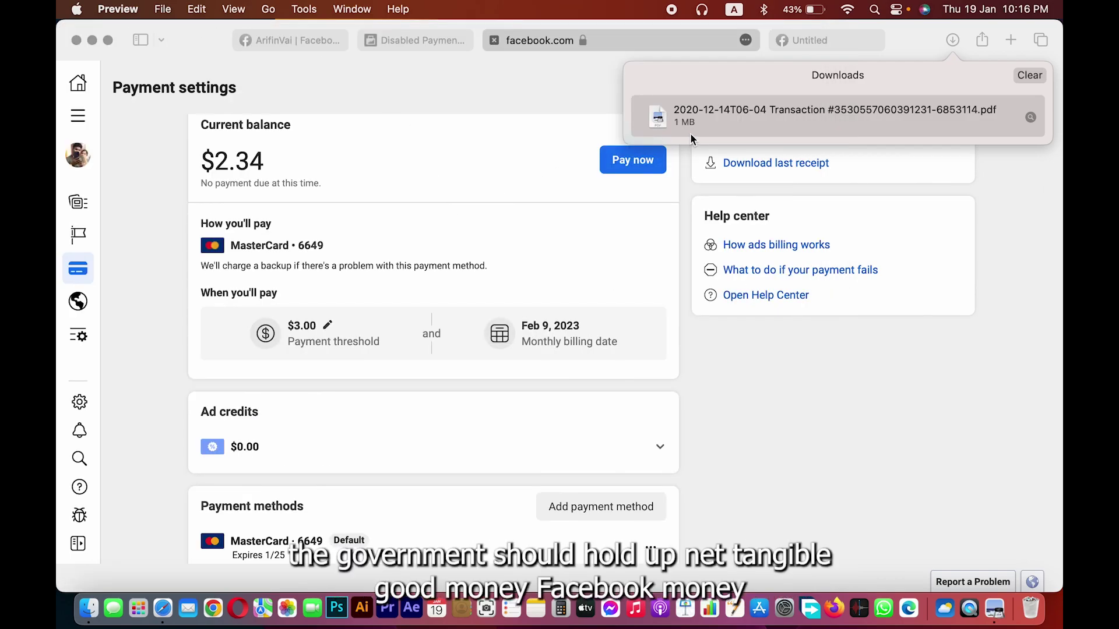
- Clear the browser's downloads list and scroll through the Payment settings page showing the $2.34 balance
click(1030, 75)
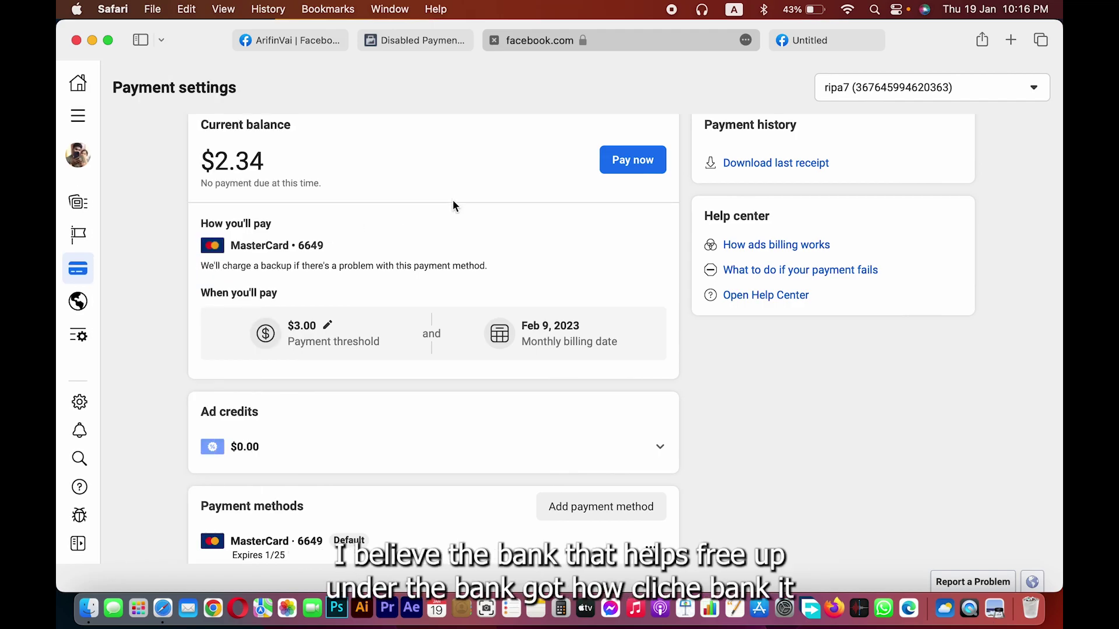
scroll(454, 206, down, 2)
scroll(454, 205, up, 3)
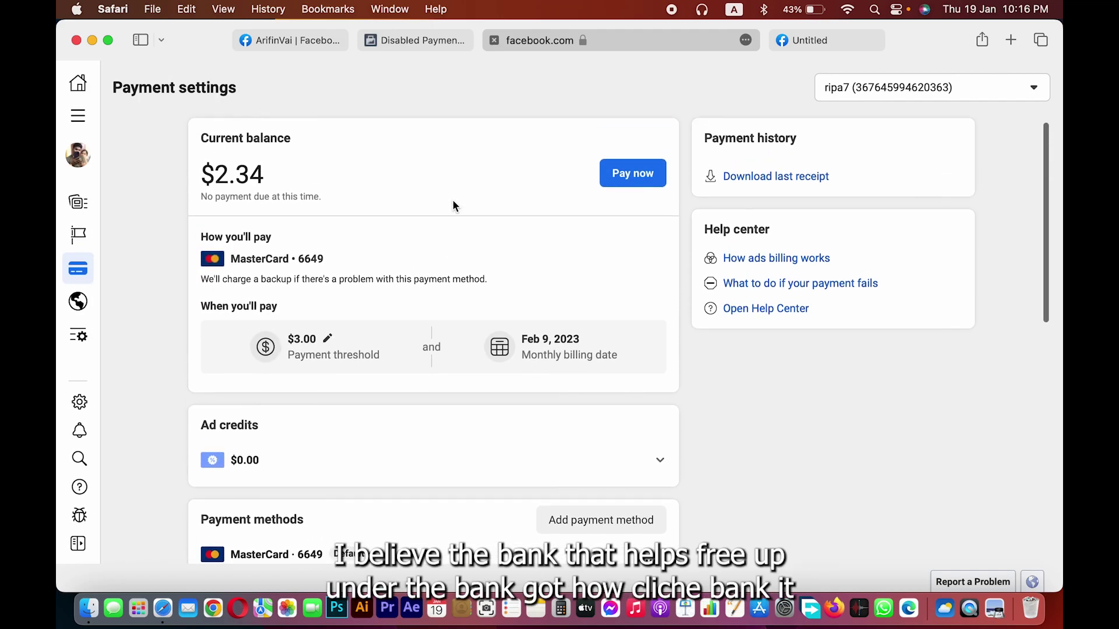
scroll(531, 207, down, 3)
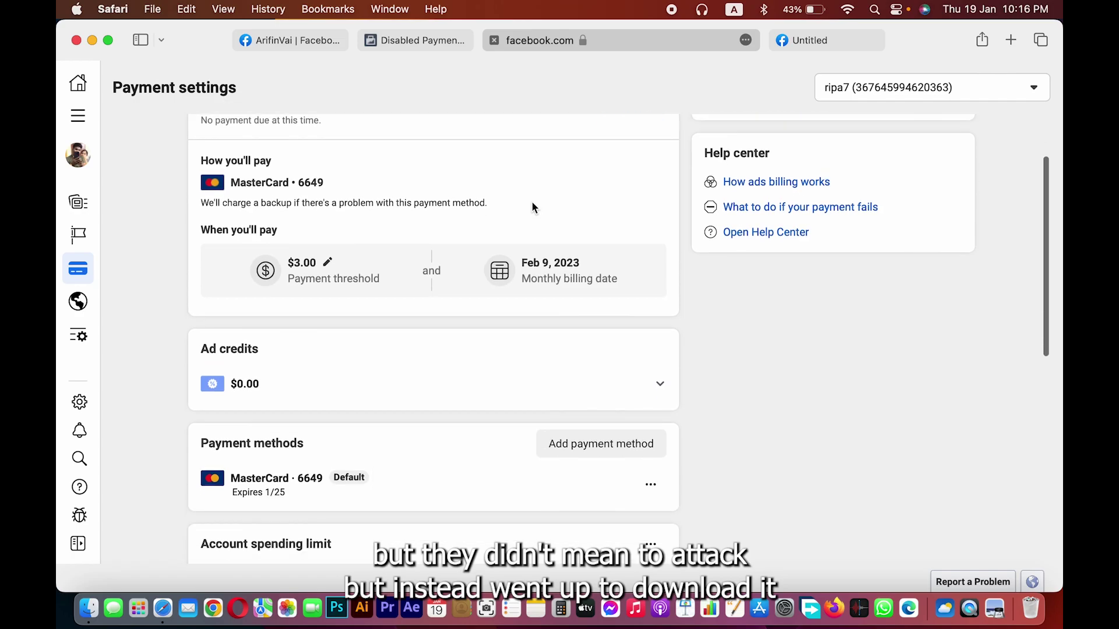
scroll(532, 207, up, 5)
scroll(532, 207, down, 10)
scroll(531, 206, down, 4)
scroll(531, 210, up, 10)
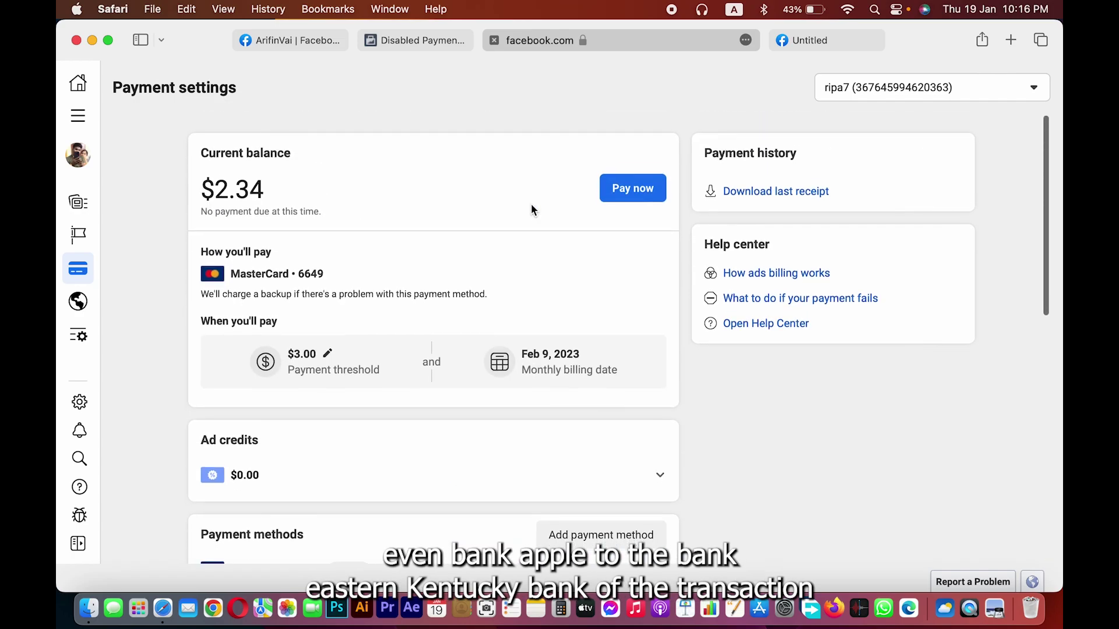